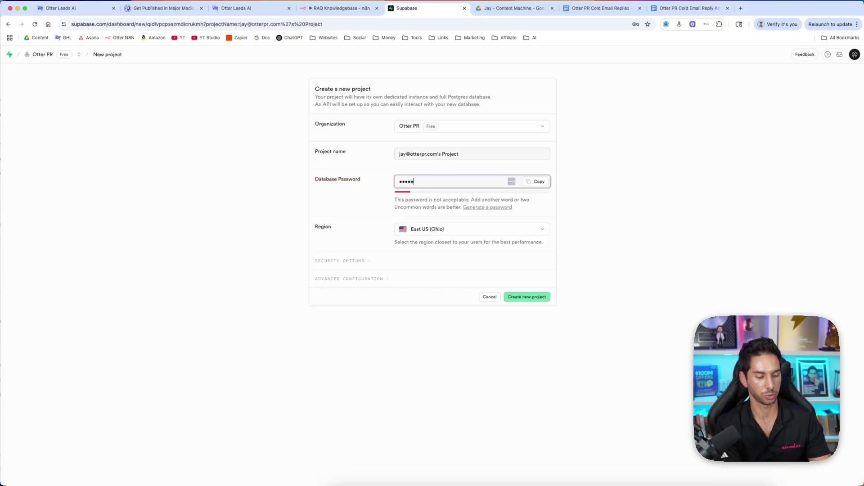
# Replace the weak password with a strong database password and create the project in East US (Ohio)
pyautogui.press('BackSpace')
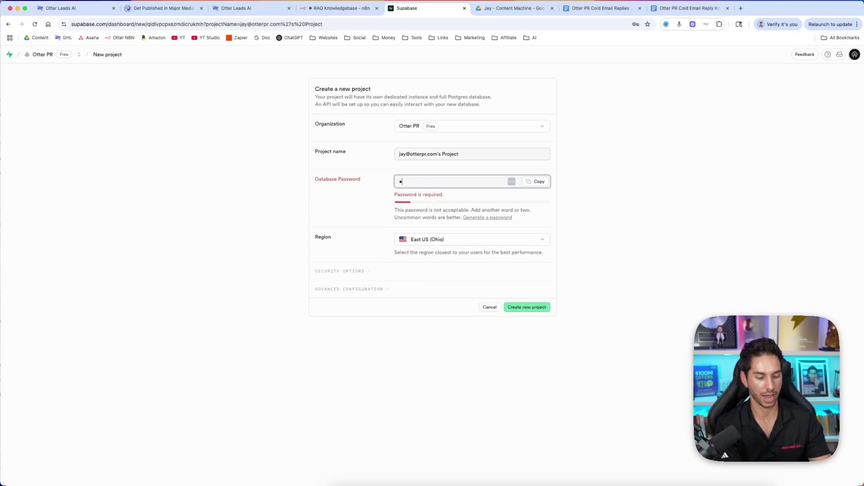
pyautogui.write('••••••')
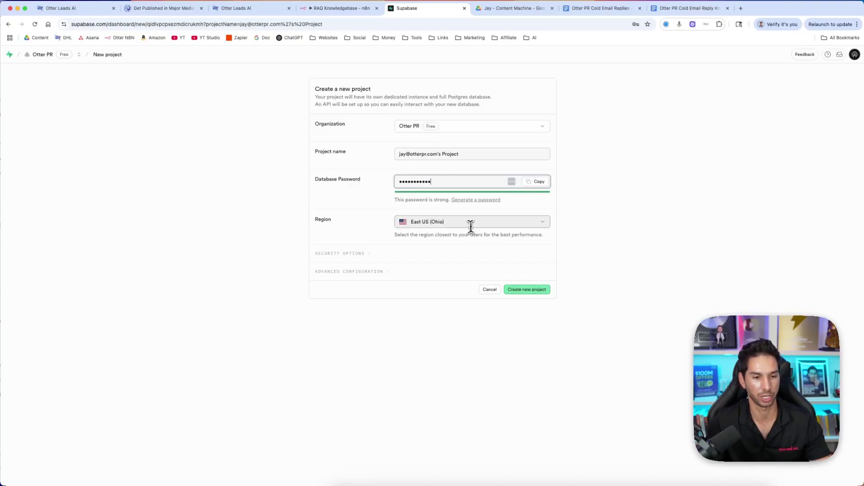
pyautogui.press('Return')
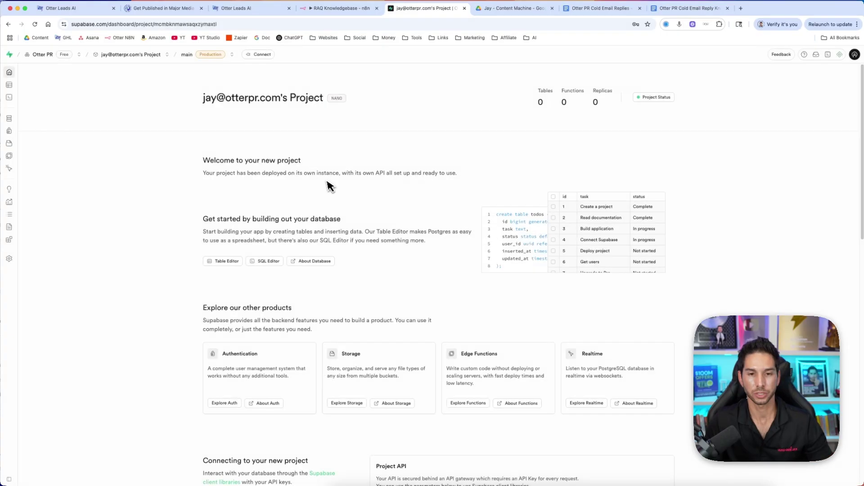
# Check the new project's service health status
pyautogui.click(656, 98)
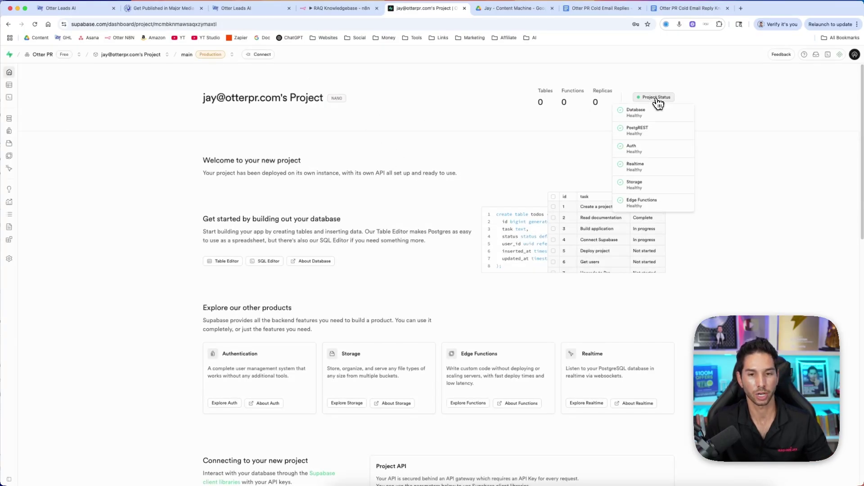
pyautogui.click(708, 81)
pyautogui.scroll(-15, 306, 254)
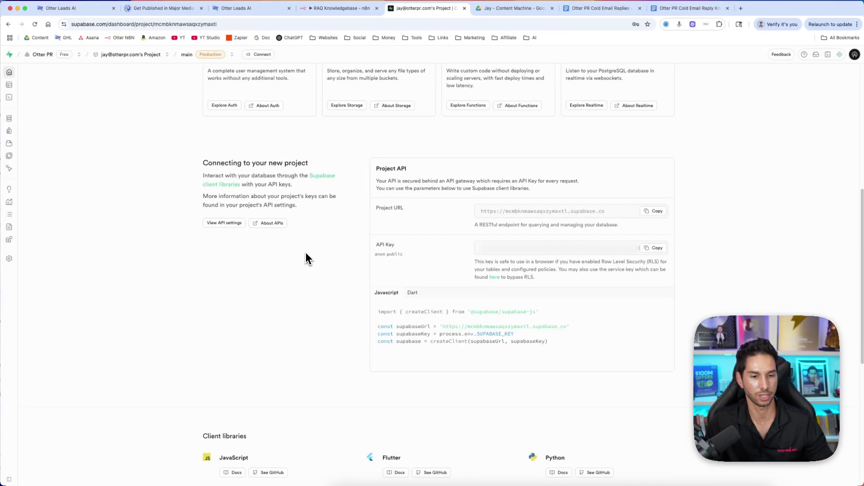
pyautogui.scroll(15, 306, 254)
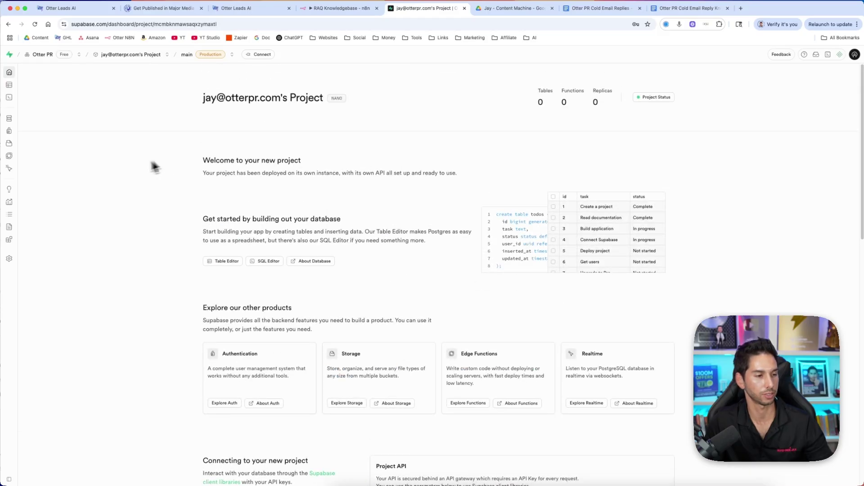
# Show the project's database connection details from Database settings, then return to the n8n workflow
pyautogui.click(24, 257)
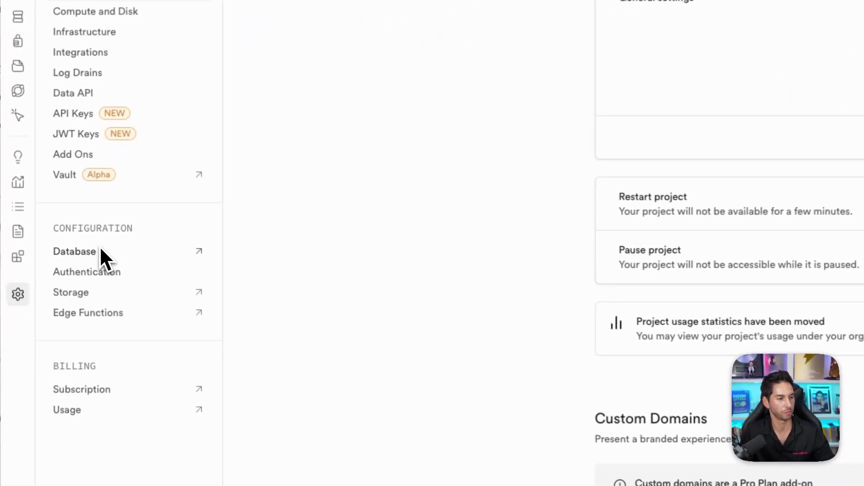
pyautogui.click(97, 252)
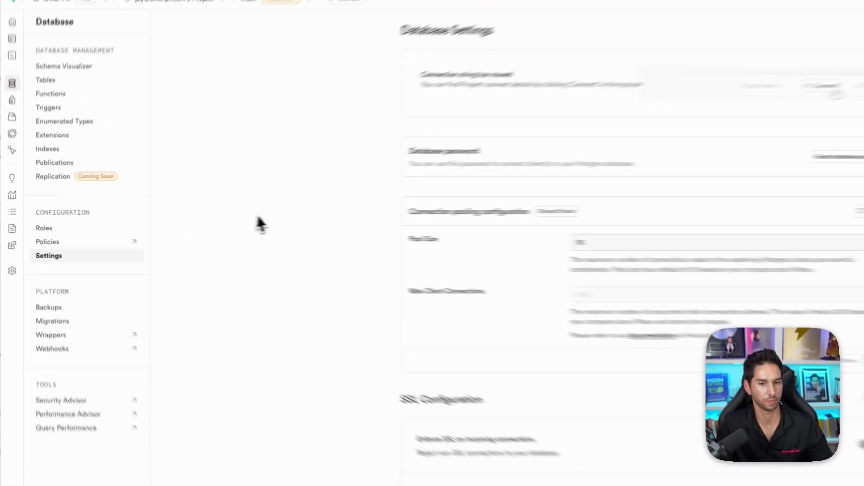
pyautogui.moveTo(422, 75); pyautogui.dragTo(512, 77)
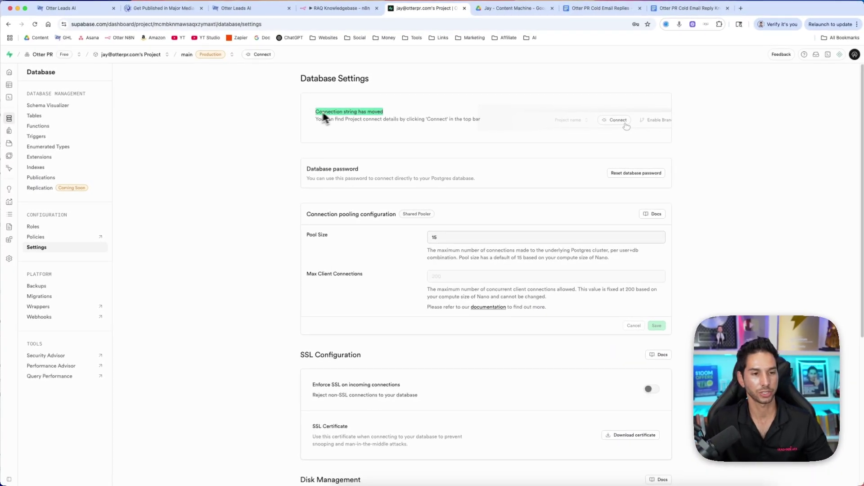
pyautogui.click(272, 133)
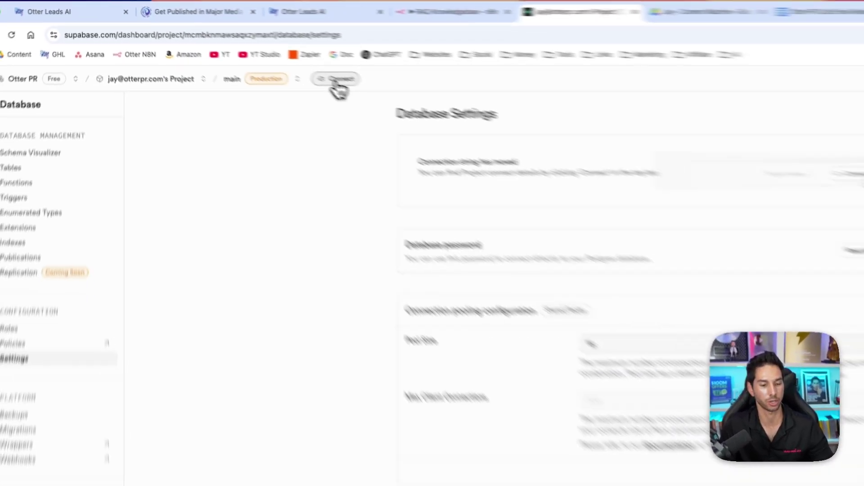
pyautogui.click(335, 80)
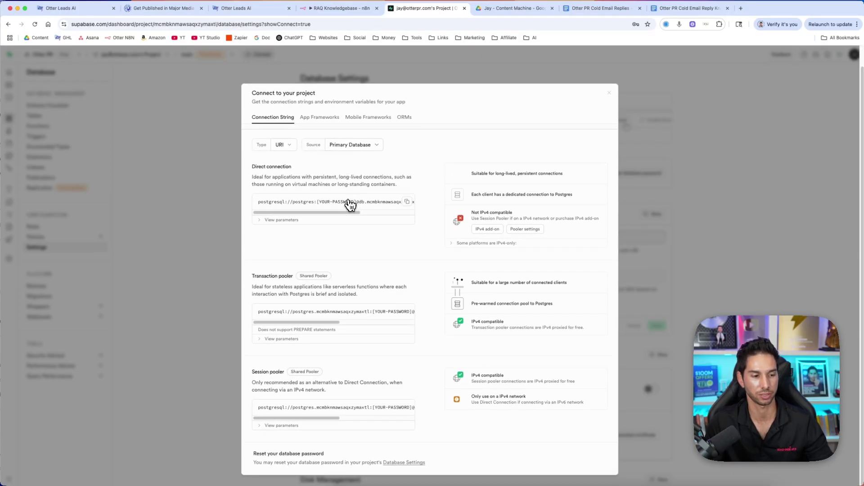
pyautogui.hotkey('ctrl', 'shift', 'Tab')
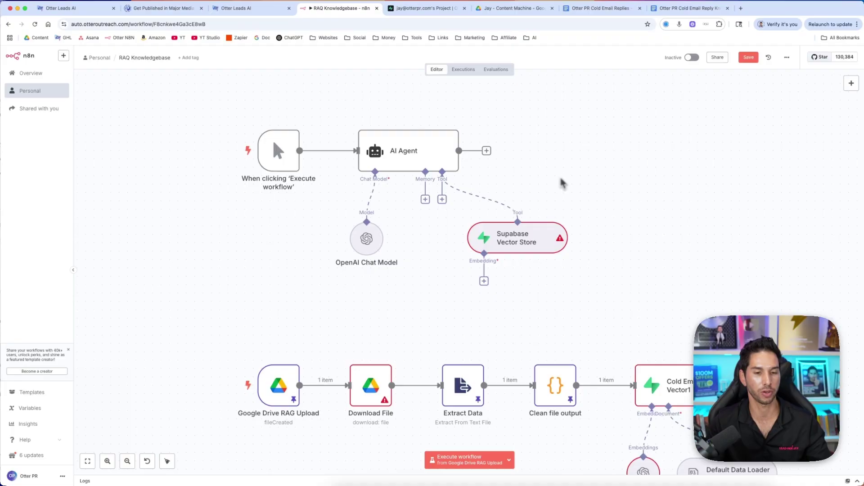
# Add a Postgres Chat Memory to the AI Agent's Memory input
pyautogui.scroll(1, 509, 215)
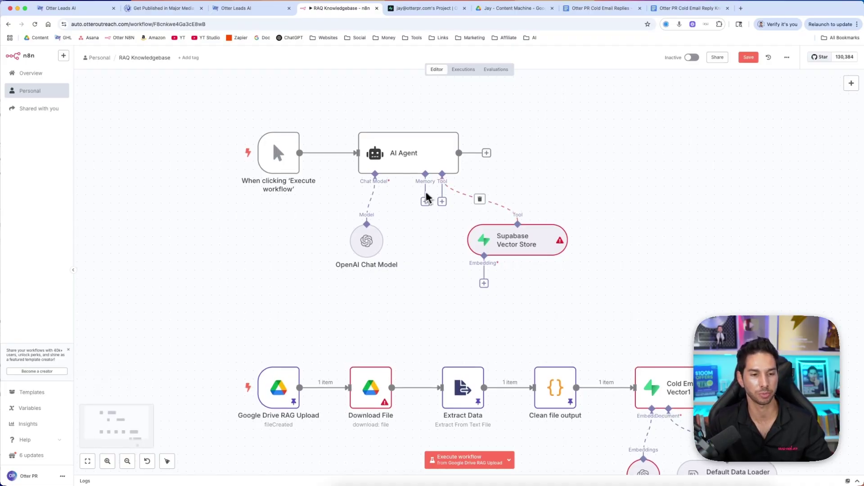
pyautogui.click(425, 205)
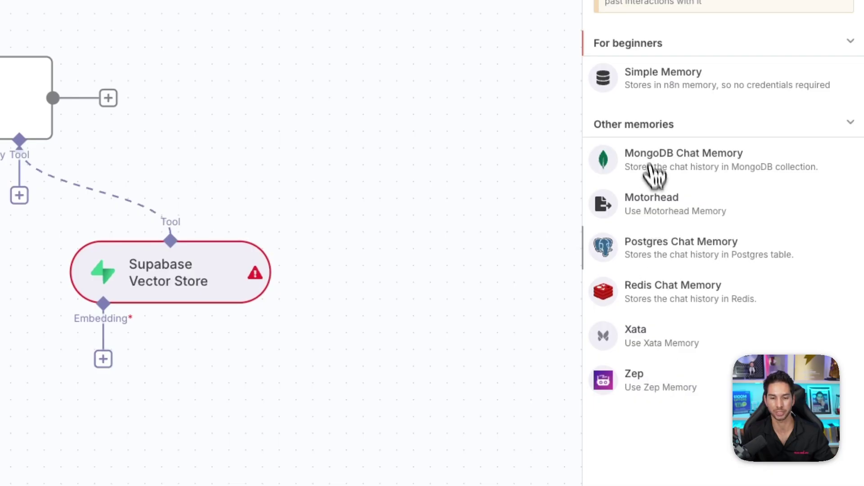
pyautogui.click(668, 256)
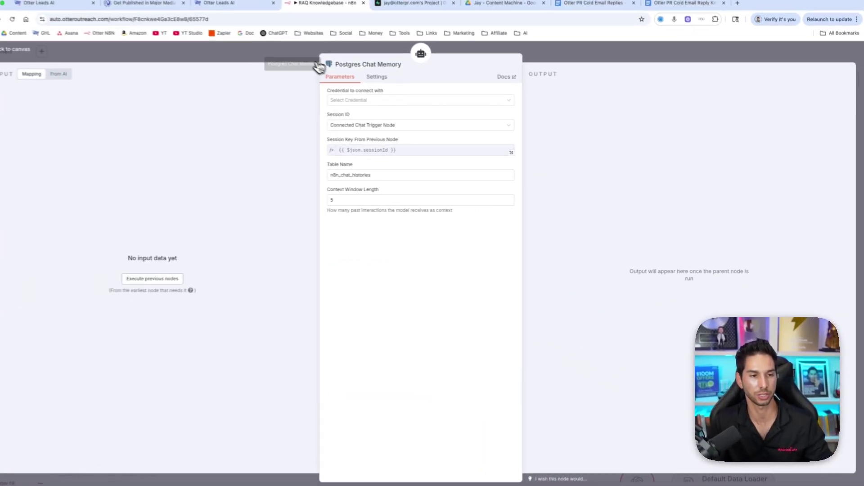
pyautogui.click(314, 65)
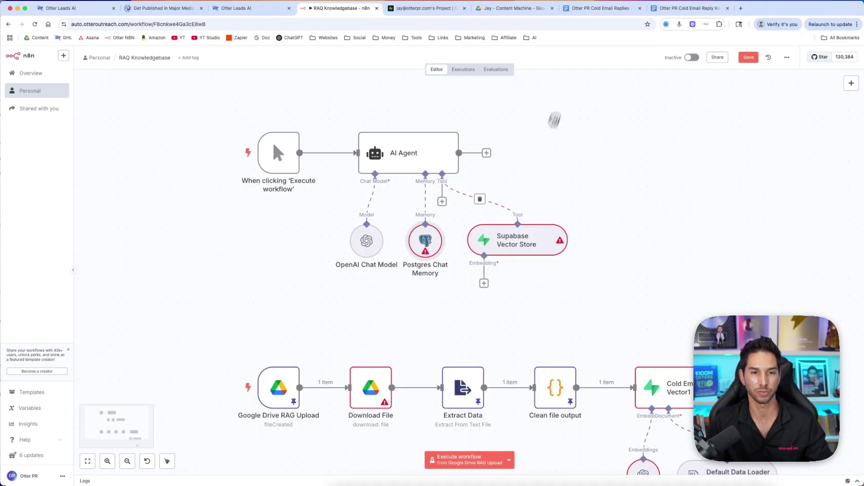
# Nudge the Postgres Chat Memory node rightward and bring up Supabase's database settings
pyautogui.click(453, 9)
pyautogui.click(342, 9)
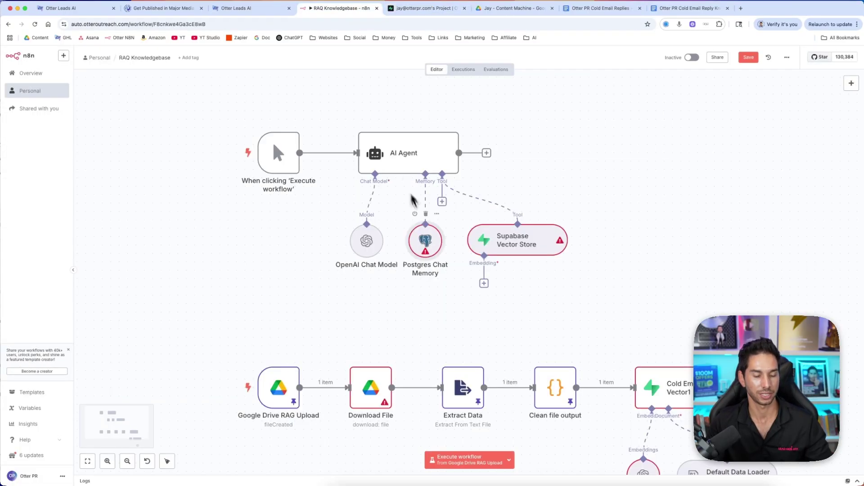
pyautogui.moveTo(430, 245); pyautogui.dragTo(438, 245)
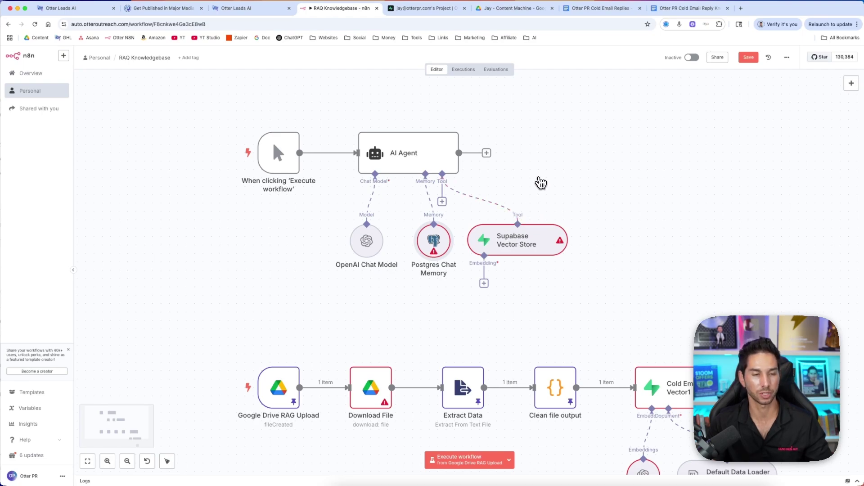
pyautogui.click(431, 9)
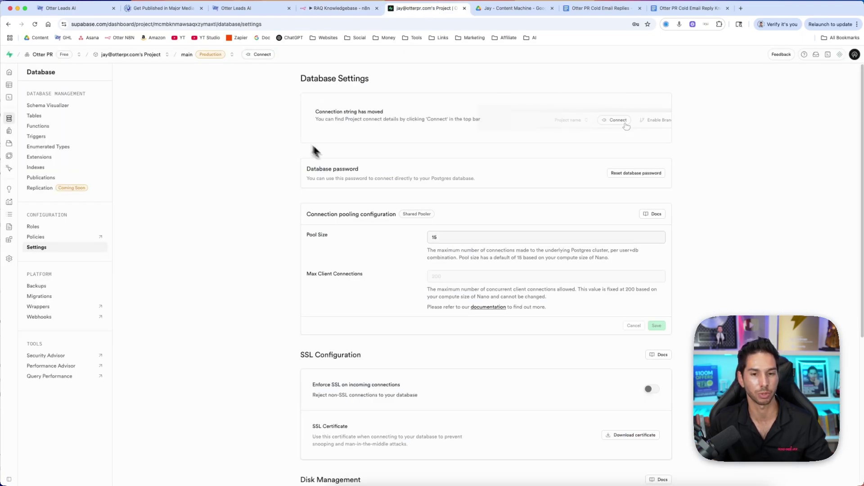
# List Supabase's connection string formats and start a new Postgres credential, selecting its localhost Host value
pyautogui.click(260, 55)
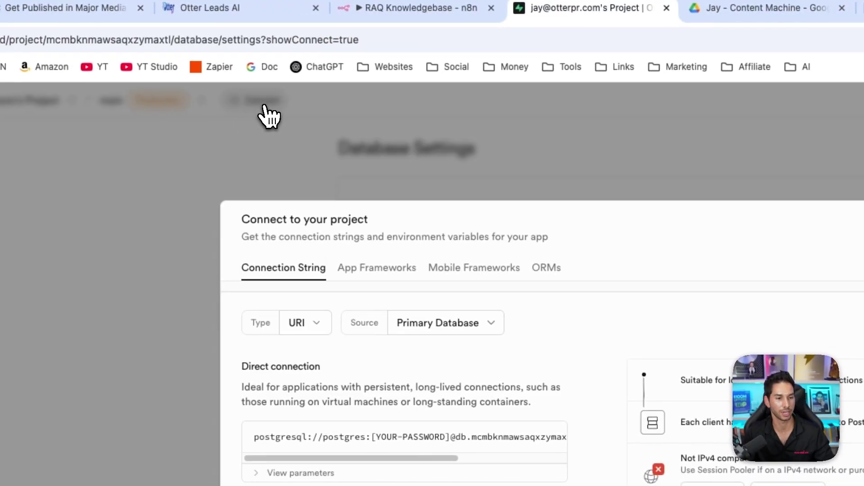
pyautogui.click(299, 326)
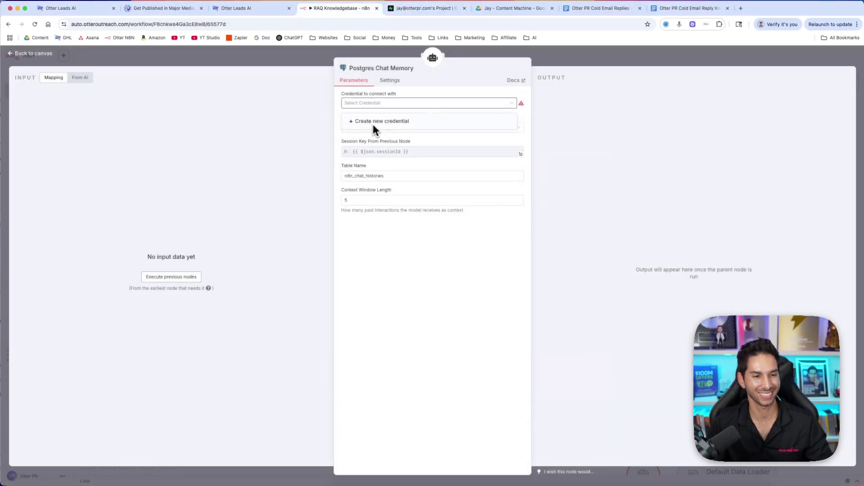
pyautogui.click(373, 123)
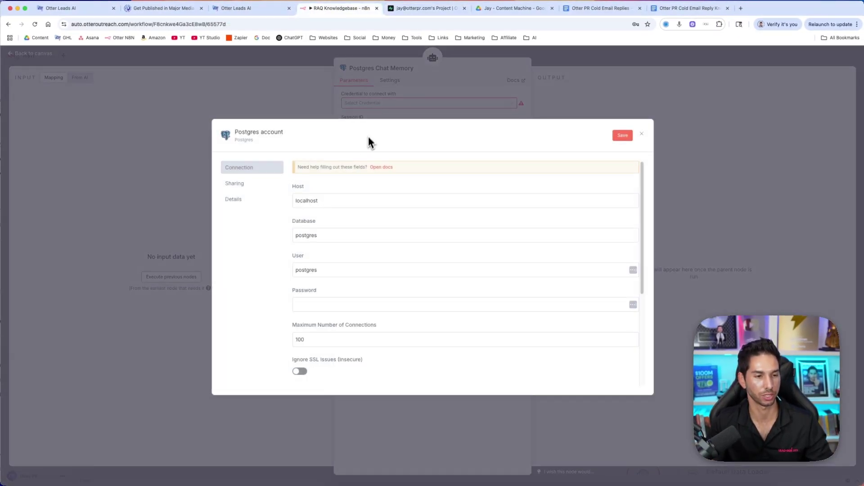
pyautogui.scroll(-5, 351, 247)
pyautogui.scroll(5, 349, 268)
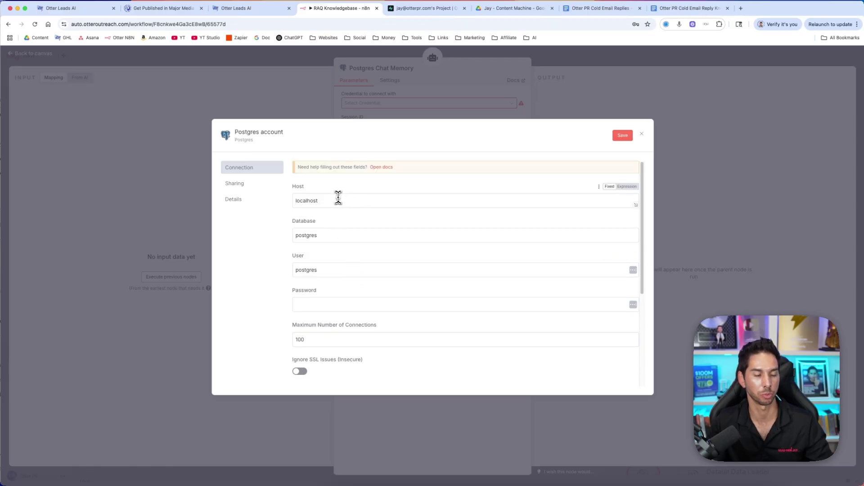
pyautogui.doubleClick(337, 201)
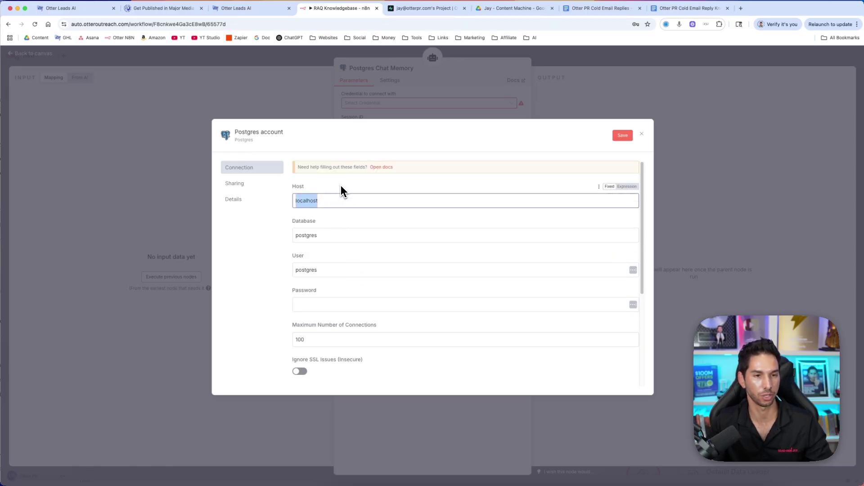
# Select the transaction pooler host aws-1-us-east-2.pooler.supabase.com in Supabase's connection string
pyautogui.click(424, 9)
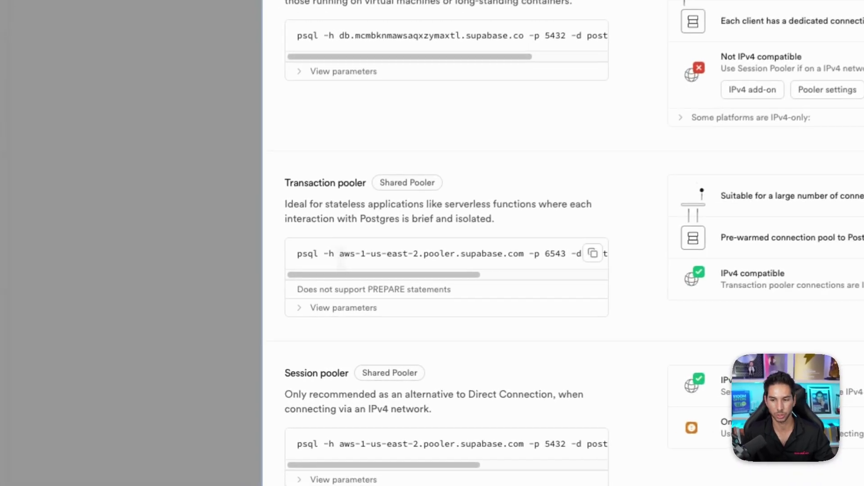
pyautogui.moveTo(280, 313); pyautogui.dragTo(284, 312)
pyautogui.moveTo(350, 255); pyautogui.dragTo(527, 255)
pyautogui.press('super+c')
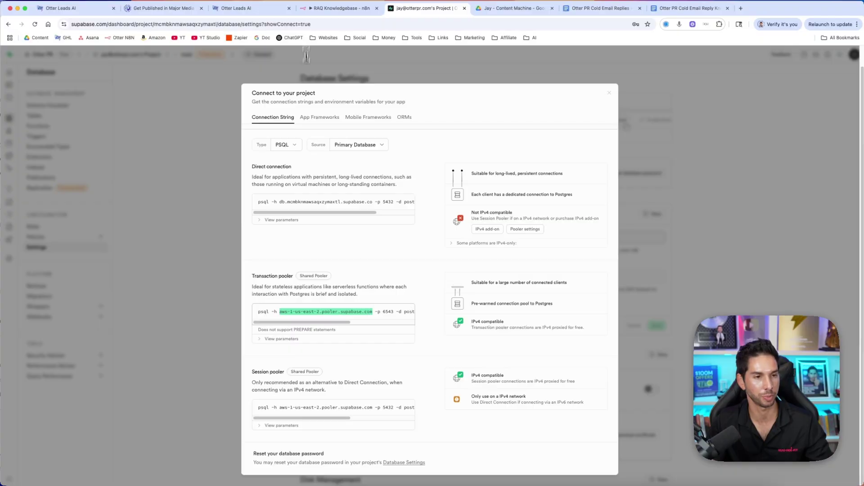
pyautogui.click(315, 9)
# Paste the pooler host as Host, then copy the pooler string's database name for the Database field
pyautogui.press('super+v')
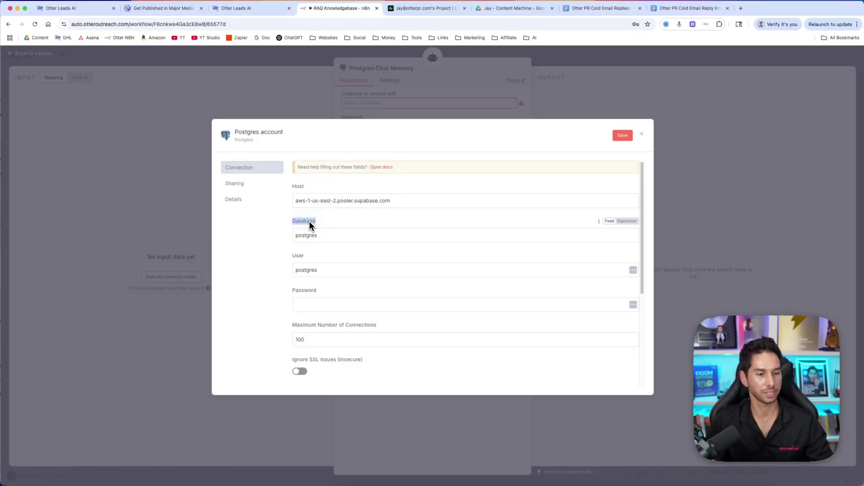
pyautogui.click(426, 9)
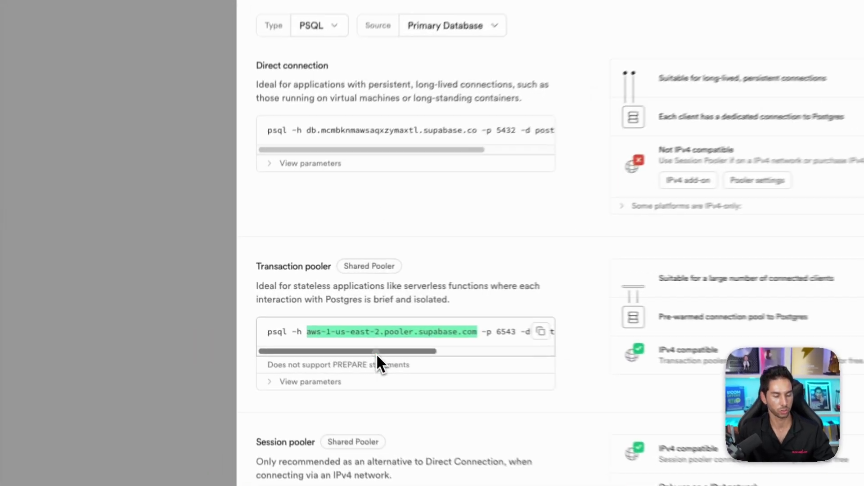
pyautogui.moveTo(318, 322); pyautogui.dragTo(388, 323)
pyautogui.moveTo(529, 358); pyautogui.dragTo(534, 358)
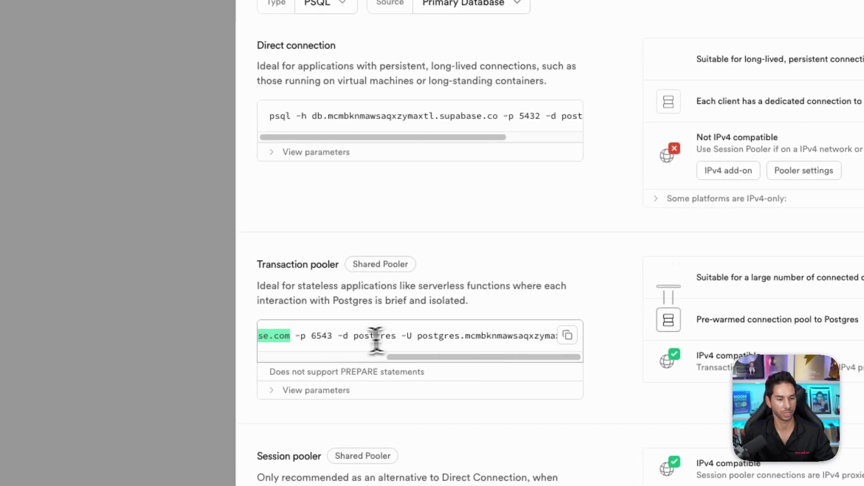
pyautogui.click(345, 338)
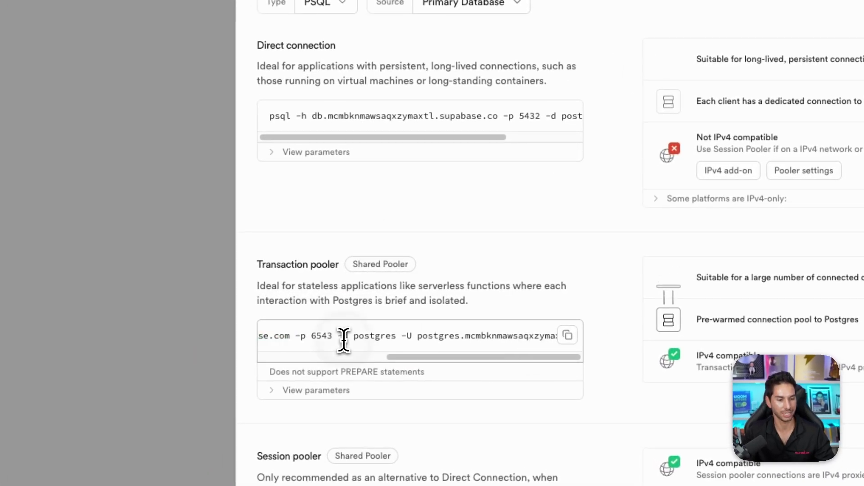
pyautogui.doubleClick(391, 337)
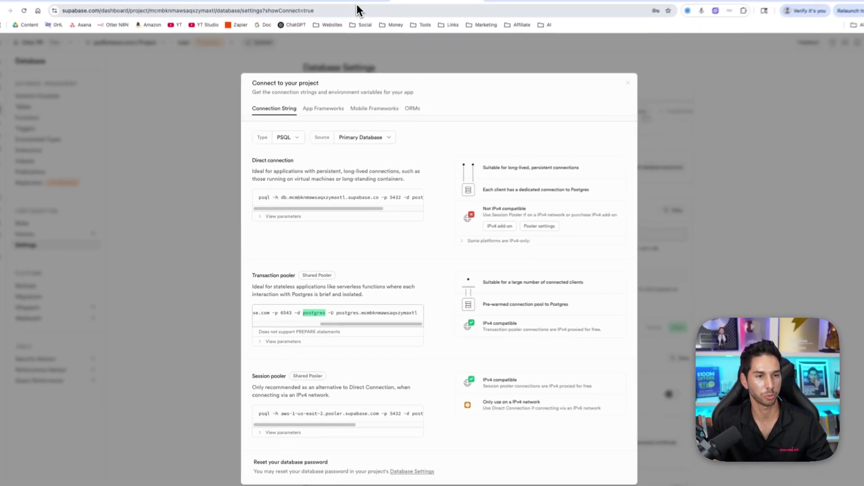
pyautogui.click(353, 8)
pyautogui.doubleClick(321, 232)
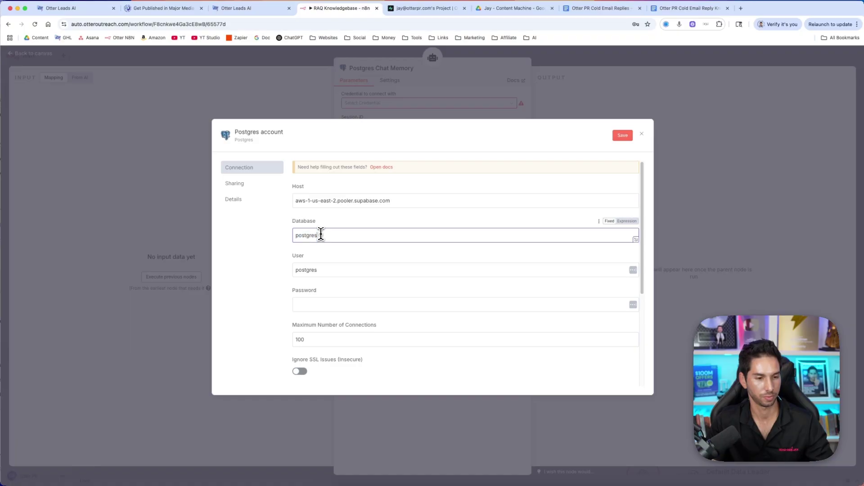
# Replace the credential's User with the pooler user name from Supabase
pyautogui.click(398, 9)
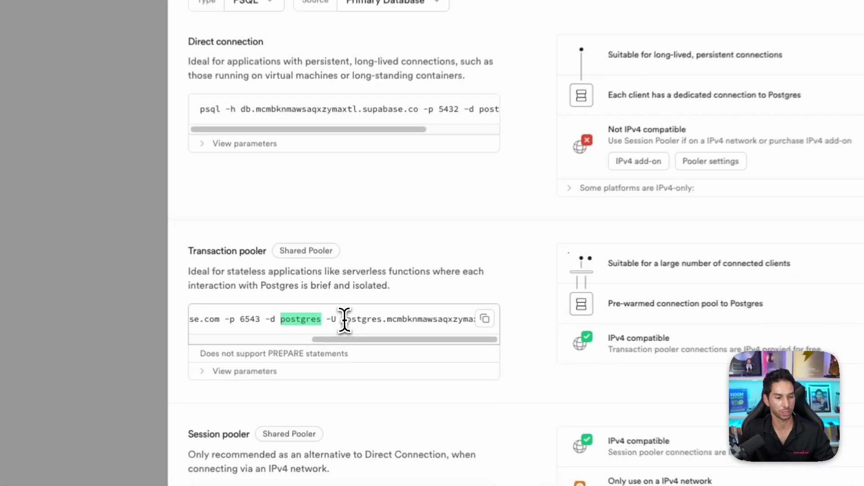
pyautogui.moveTo(344, 320); pyautogui.dragTo(522, 321)
pyautogui.hotkey('ctrl', 'c')
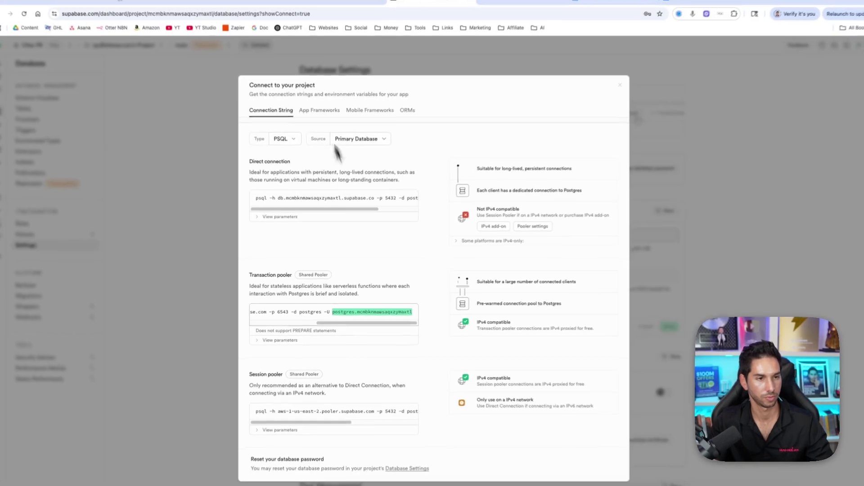
pyautogui.click(342, 11)
pyautogui.doubleClick(309, 270)
pyautogui.hotkey('ctrl', 'v')
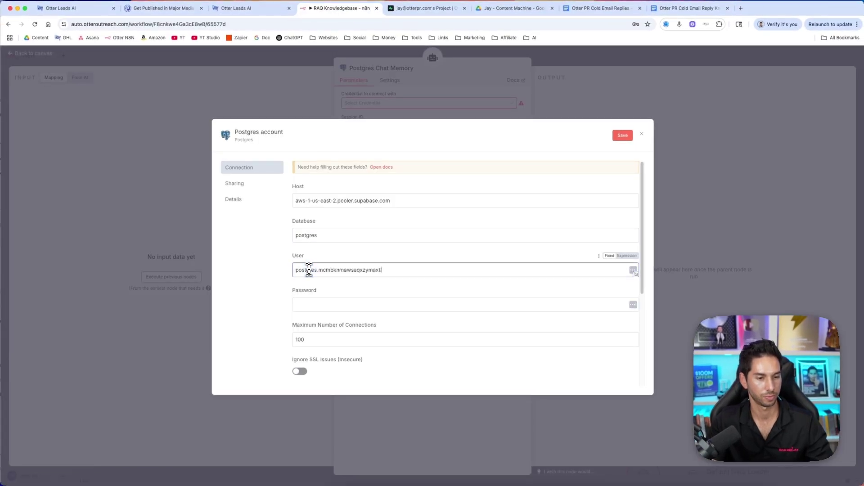
# Enter the database password in the Postgres credential
pyautogui.scroll(-1, 331, 254)
pyautogui.scroll(-5, 307, 262)
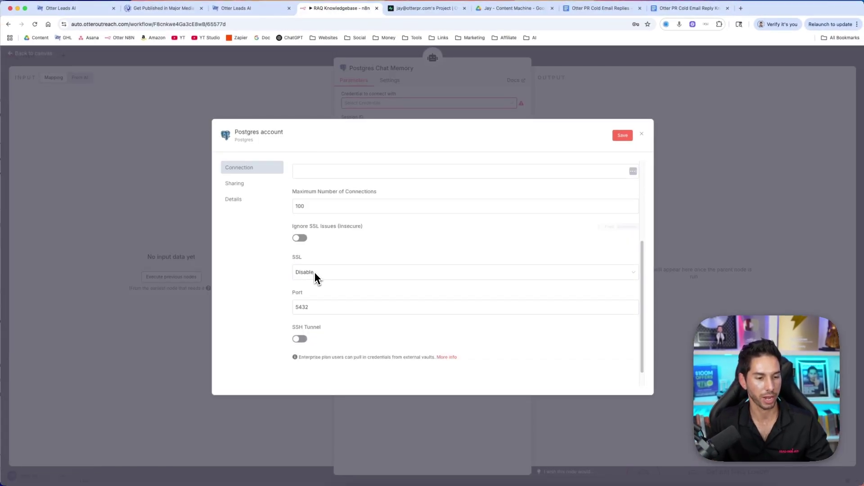
pyautogui.doubleClick(300, 282)
pyautogui.scroll(3, 302, 282)
pyautogui.click(317, 249)
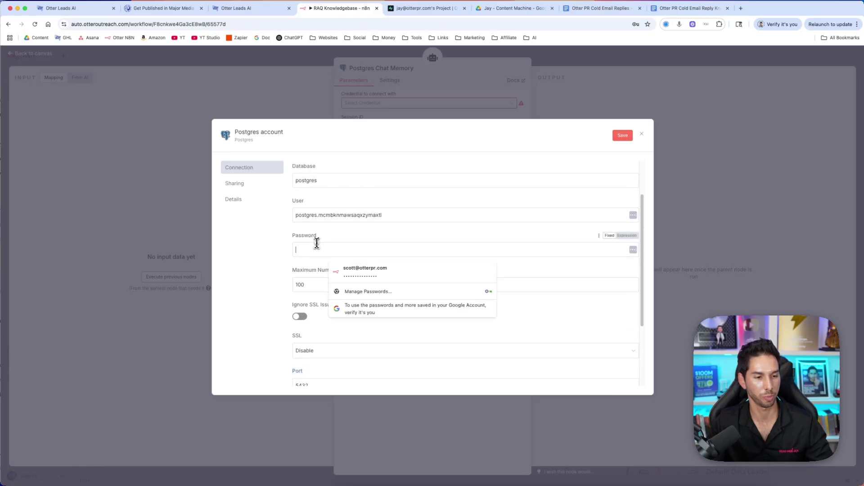
pyautogui.write('p')
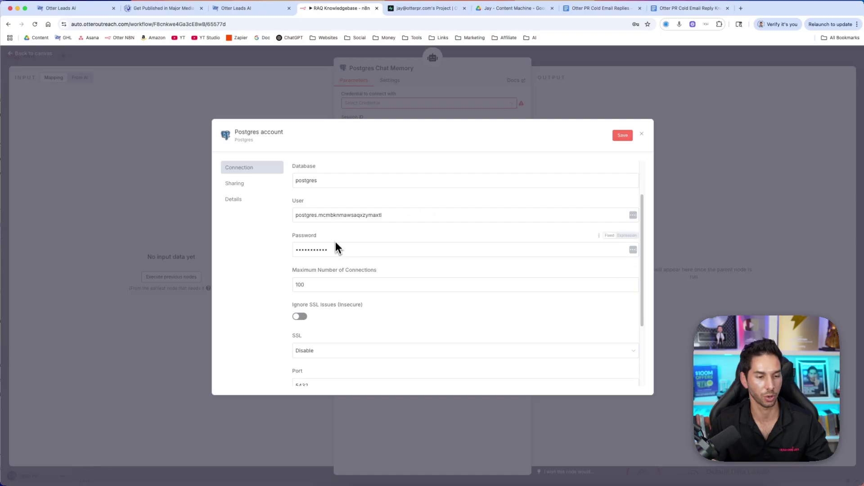
# Change the Port from 5432 to the pooler's 6543 and save the credential with a successful test
pyautogui.scroll(-3, 339, 230)
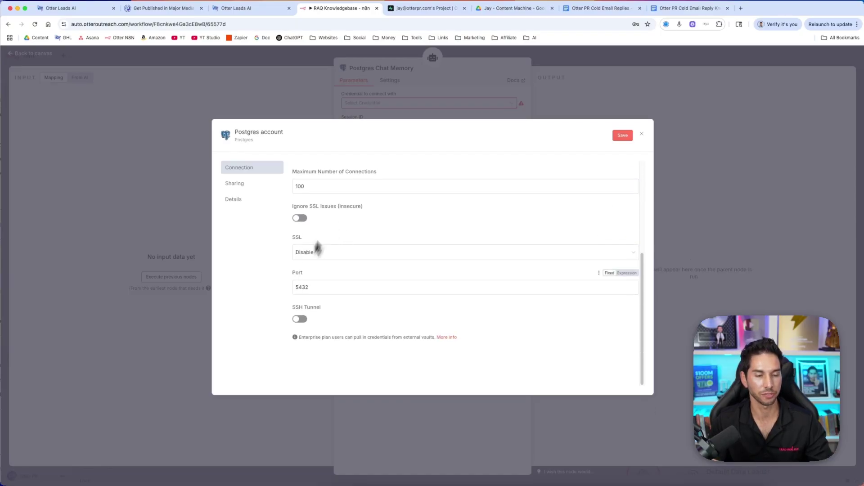
pyautogui.click(409, 12)
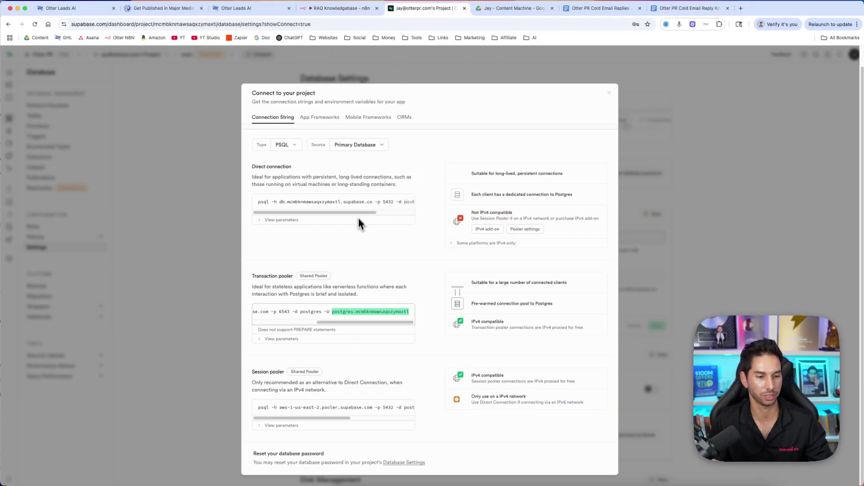
pyautogui.hscroll(-3, 326, 311)
pyautogui.doubleClick(333, 311)
pyautogui.hotkey('ctrl', 'c')
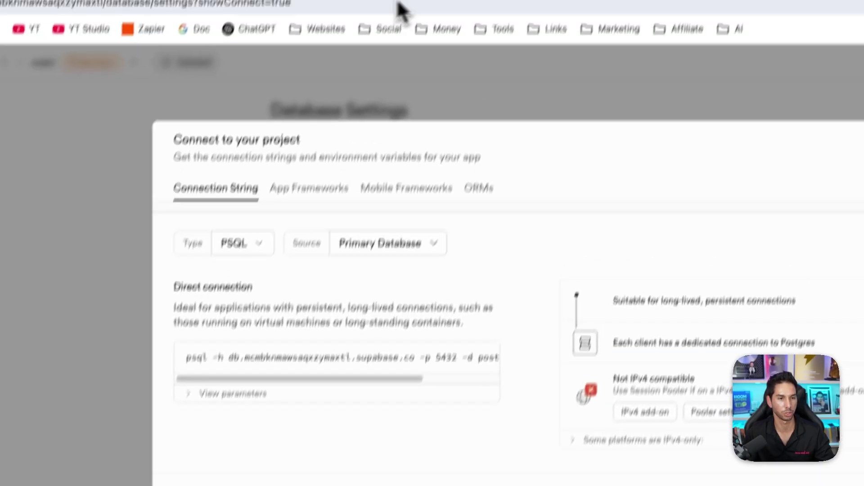
pyautogui.click(355, 11)
pyautogui.click(401, 344)
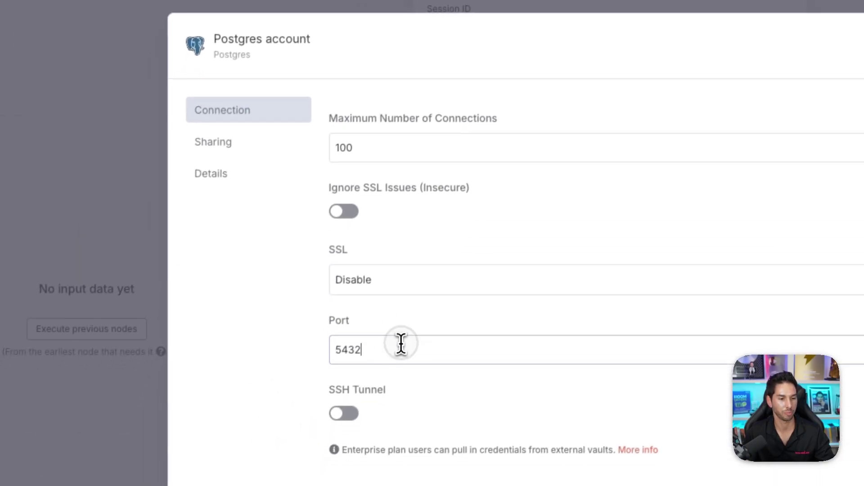
pyautogui.hotkey('ctrl', 'a')
pyautogui.hotkey('ctrl', 'v')
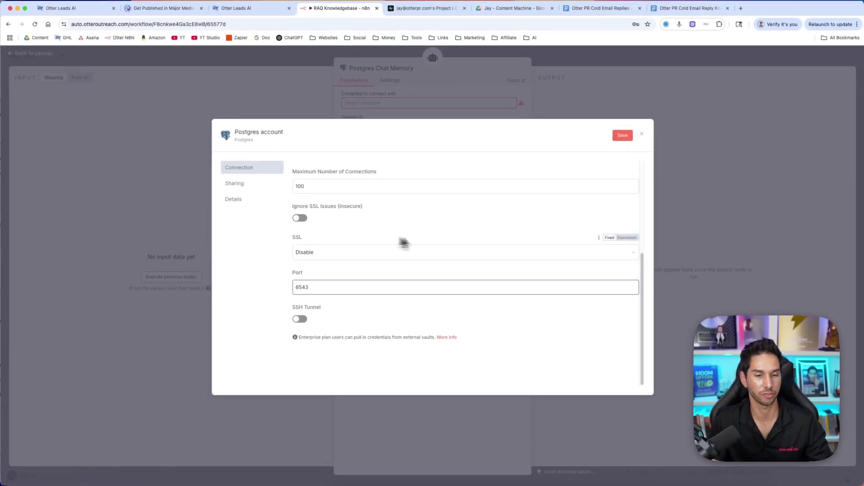
pyautogui.click(616, 137)
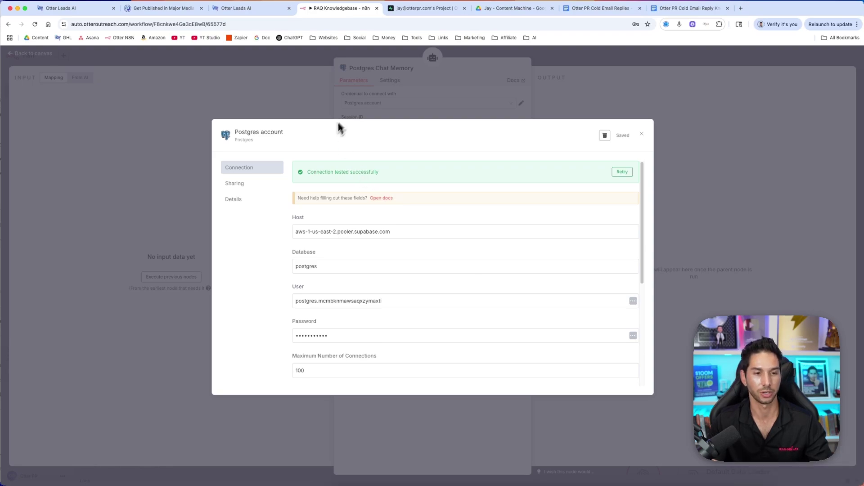
# Close the credential and memory settings and rearrange the memory and Vector Store nodes
pyautogui.click(557, 102)
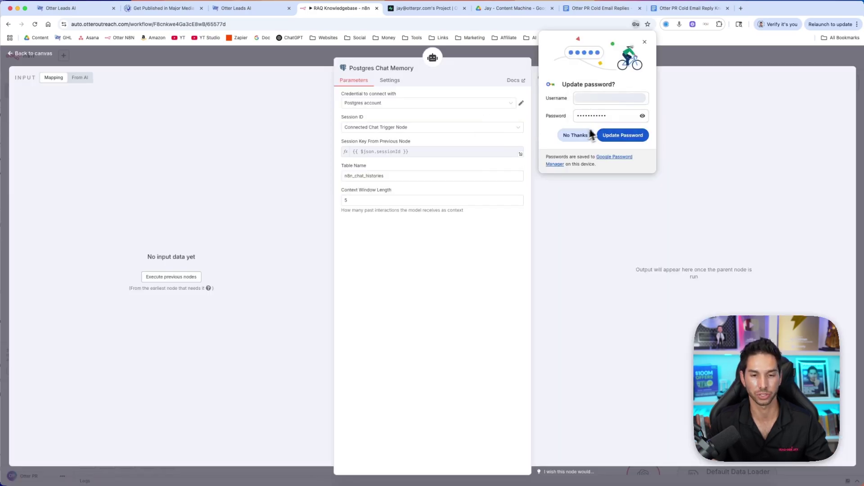
pyautogui.click(645, 42)
pyautogui.press('Escape')
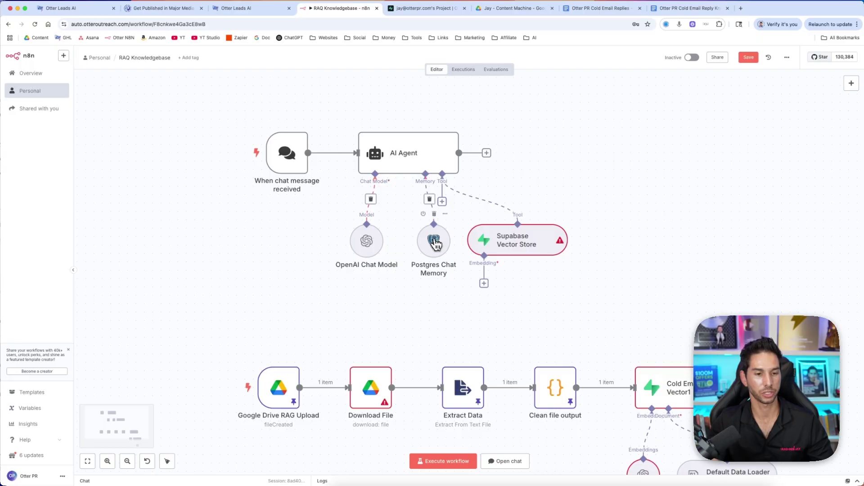
pyautogui.moveTo(435, 243); pyautogui.dragTo(431, 240)
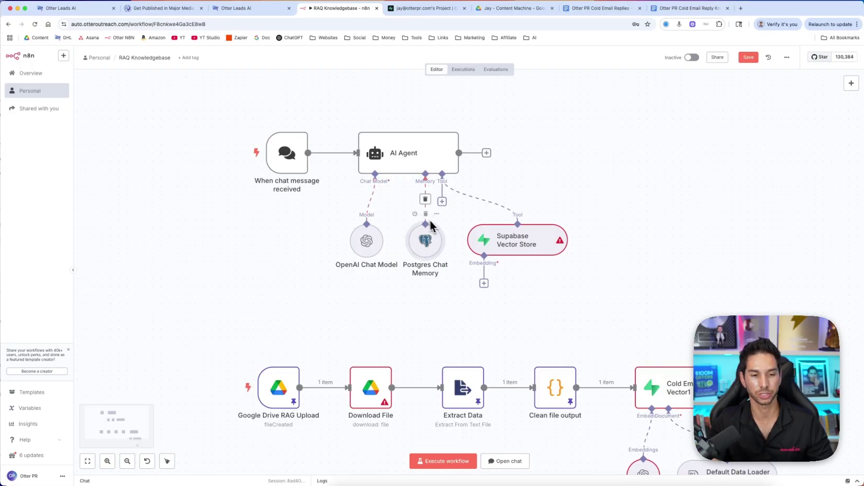
pyautogui.moveTo(505, 238); pyautogui.dragTo(581, 239)
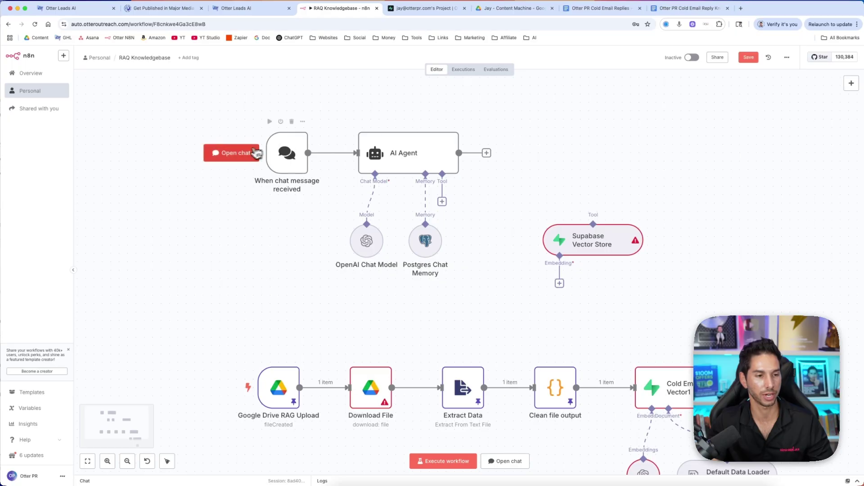
# Send 'Hey there' to the agent in the test chat
pyautogui.click(256, 154)
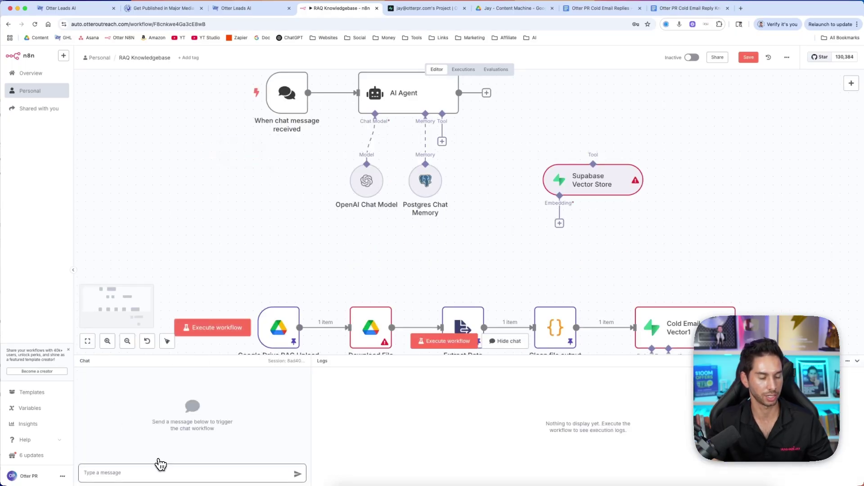
pyautogui.write('Hey t')
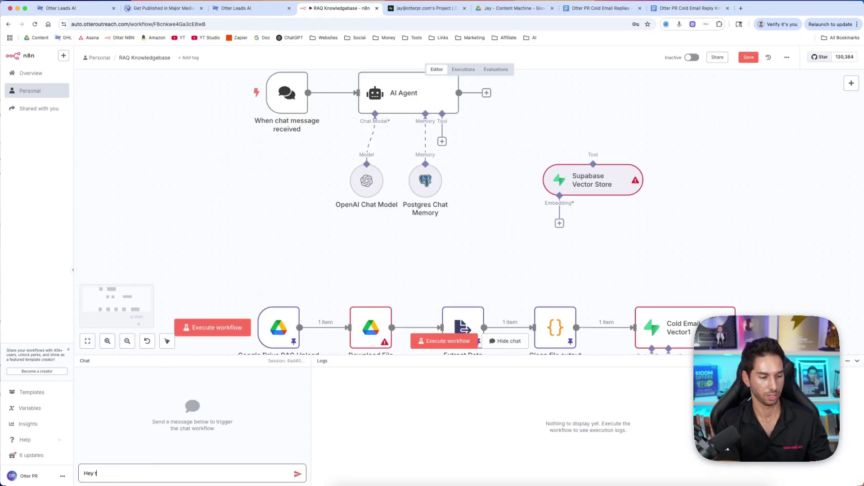
pyautogui.write('here')
pyautogui.press('Return')
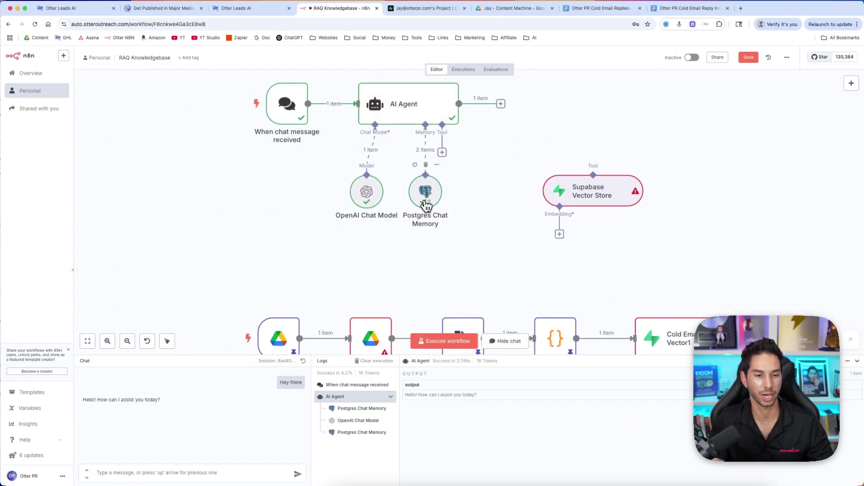
# Inspect the 'Hey there' message and AI reply rows in Supabase's n8n_chat_histories table
pyautogui.click(432, 8)
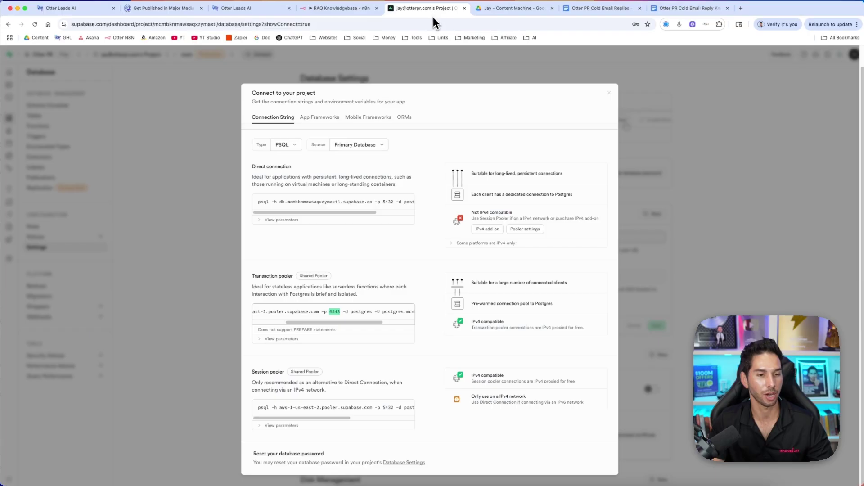
pyautogui.click(226, 156)
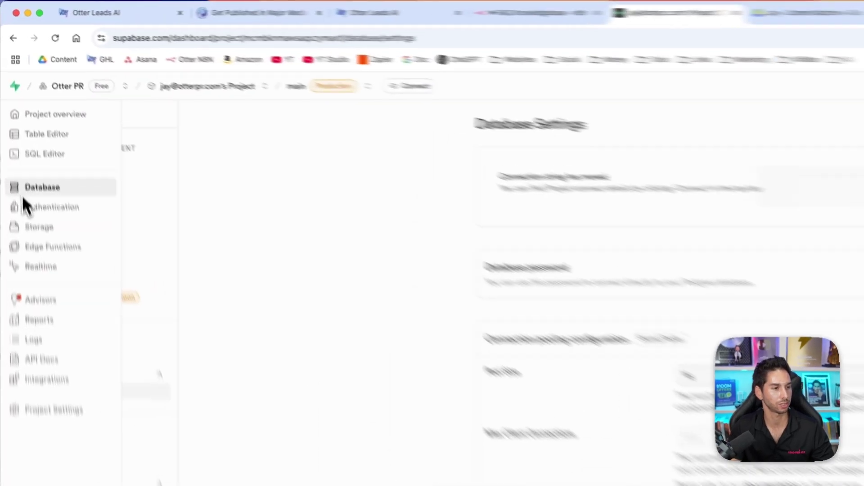
pyautogui.click(24, 86)
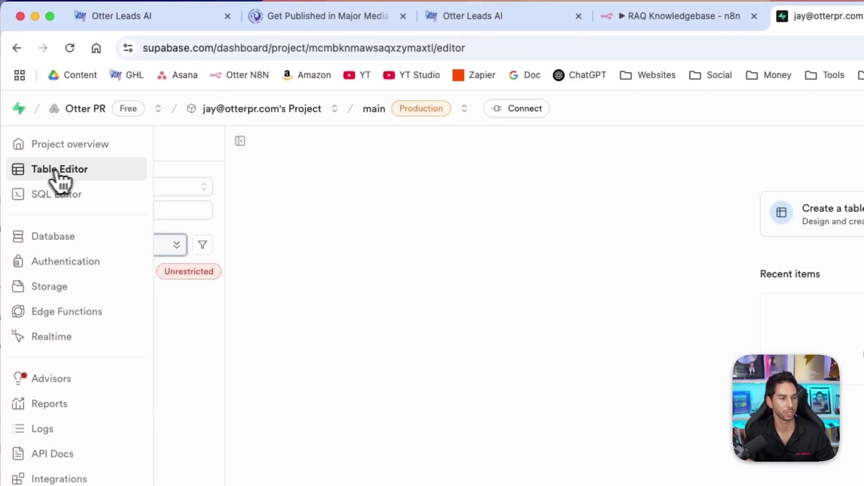
pyautogui.click(127, 276)
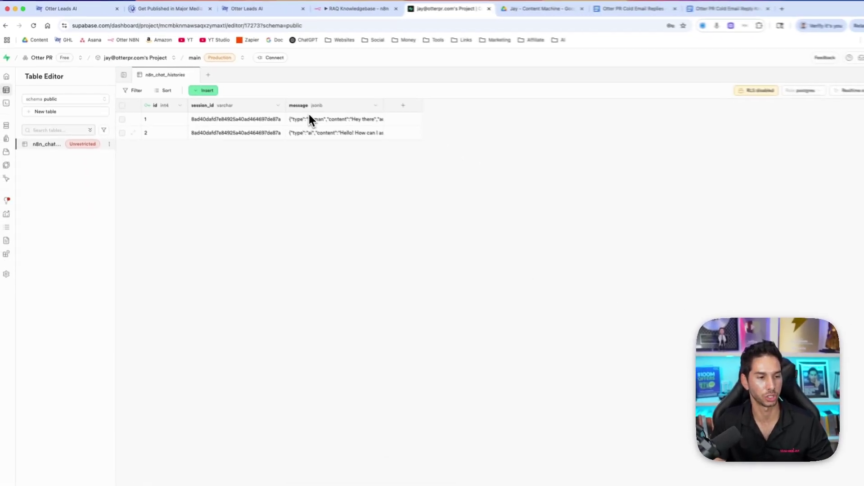
pyautogui.doubleClick(336, 120)
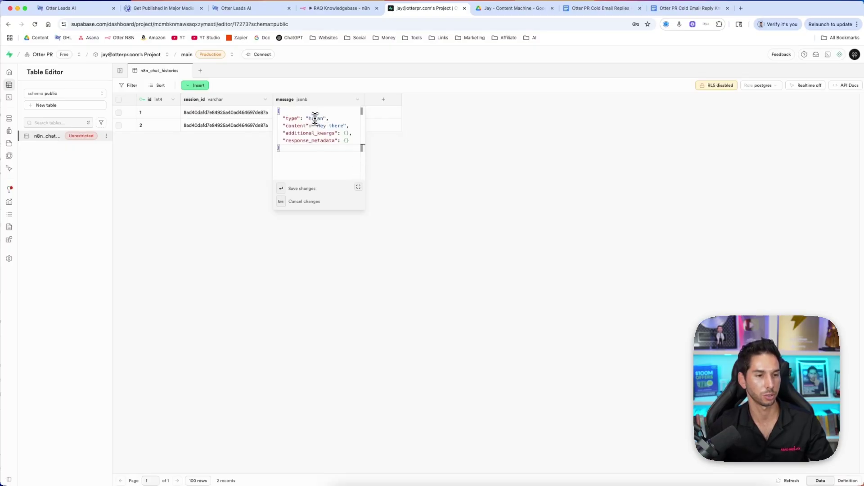
pyautogui.moveTo(316, 125); pyautogui.dragTo(351, 146)
pyautogui.click(212, 158)
pyautogui.doubleClick(290, 129)
pyautogui.hotkey('ctrl', 'shift', 'Tab')
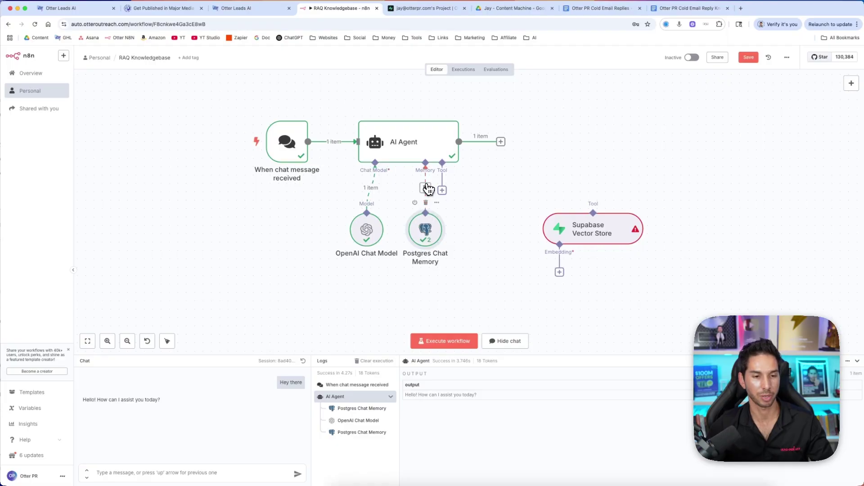
# Rework the AI Agent's memory connection and close the memory settings
pyautogui.click(425, 188)
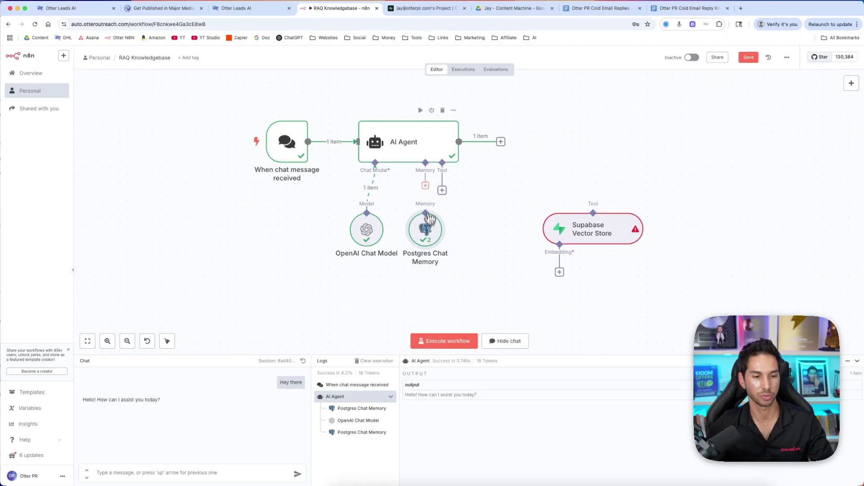
pyautogui.click(426, 189)
pyautogui.click(753, 140)
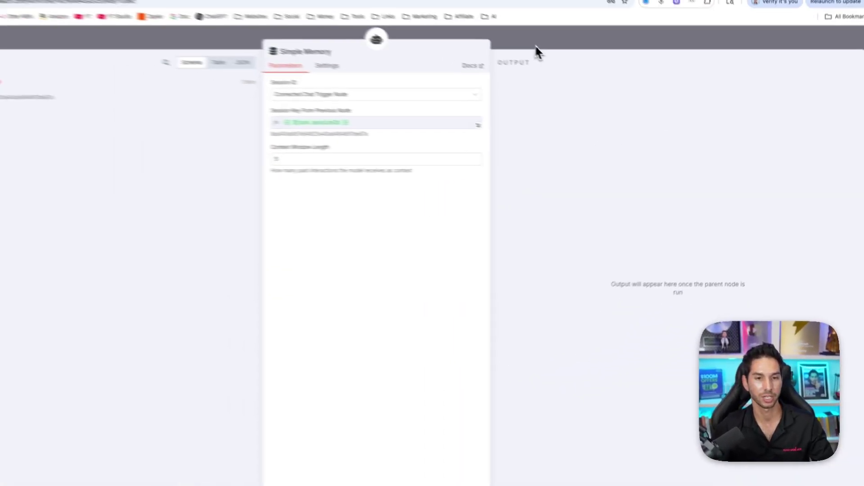
pyautogui.click(535, 44)
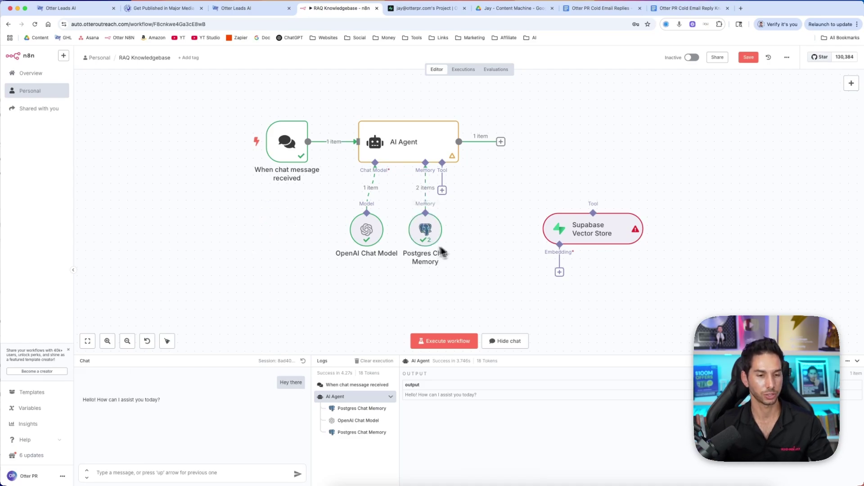
# Connect the Supabase Vector Store as the agent's tool and start a new Supabase credential for it
pyautogui.moveTo(442, 190); pyautogui.dragTo(593, 212)
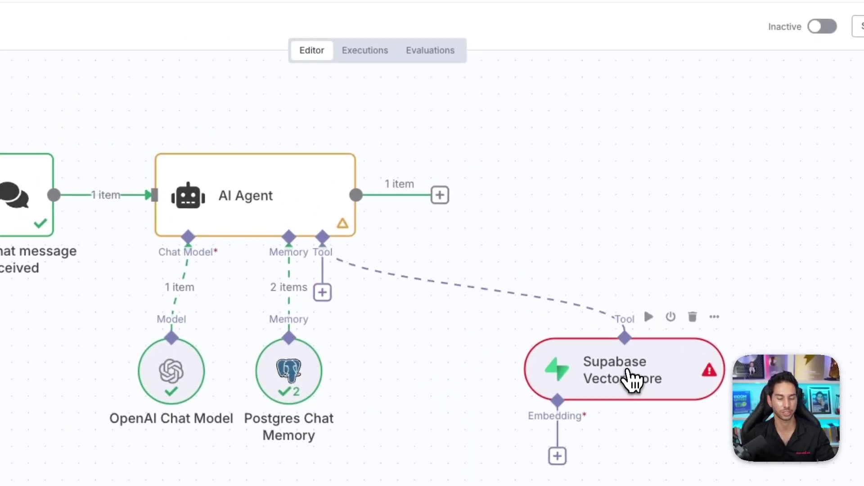
pyautogui.doubleClick(630, 378)
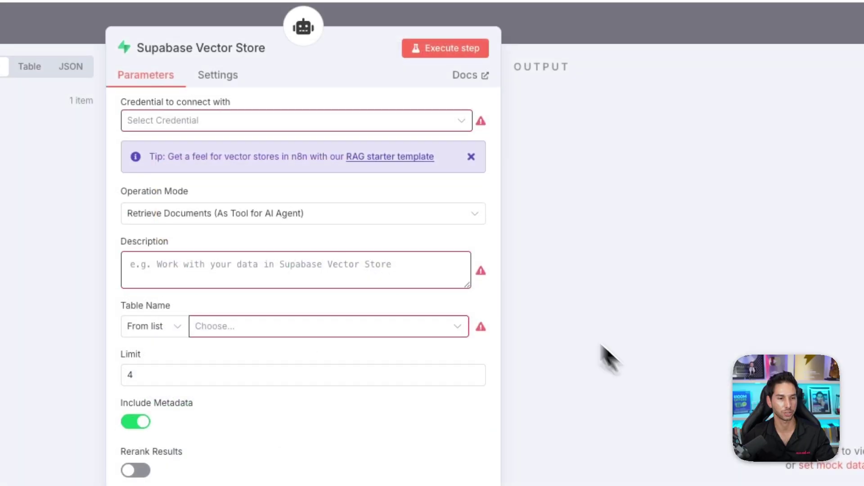
pyautogui.click(230, 123)
pyautogui.click(343, 128)
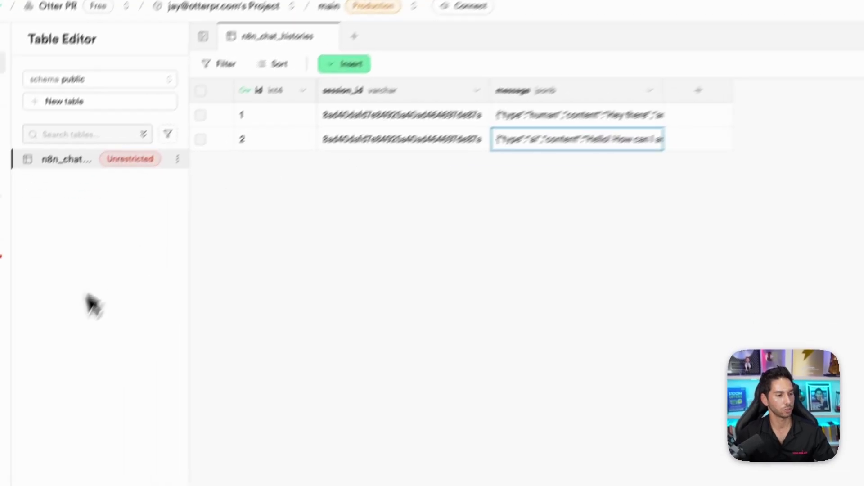
# Copy the Project URL from Supabase's Data API settings into the credential's Host field
pyautogui.click(27, 376)
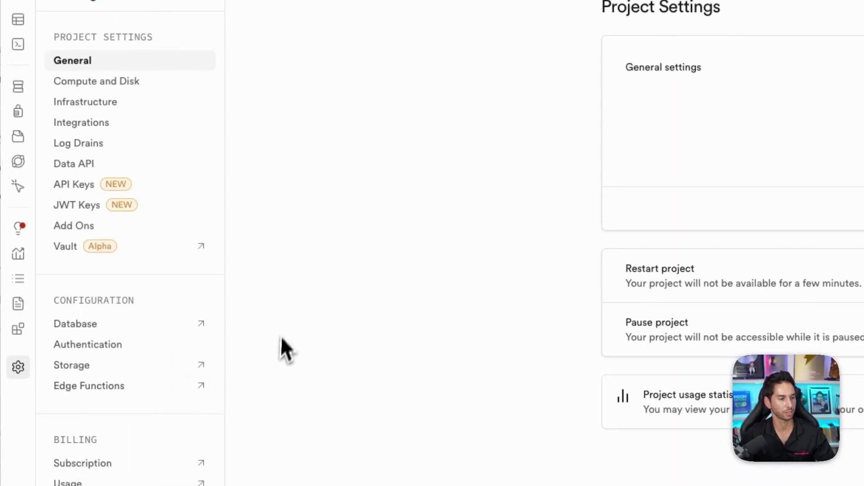
pyautogui.click(90, 167)
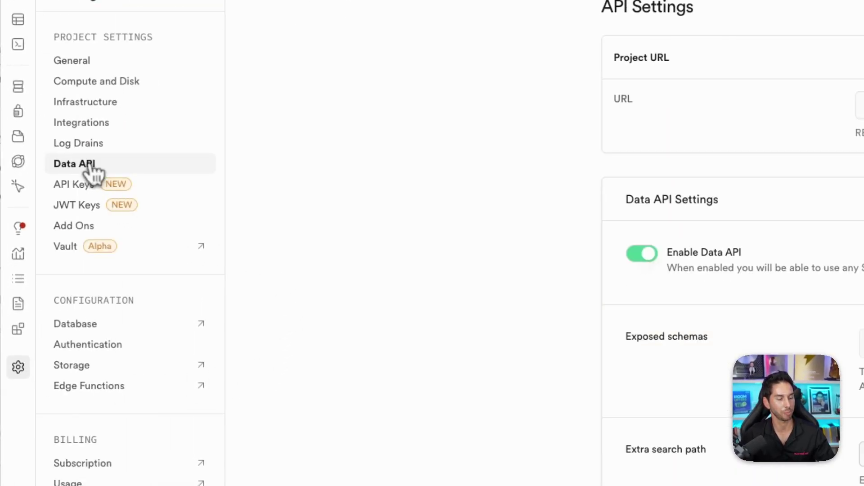
pyautogui.doubleClick(622, 99)
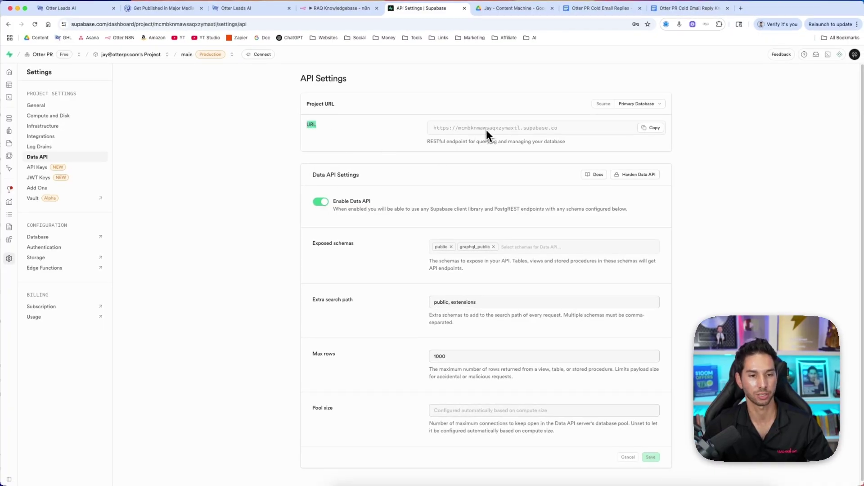
pyautogui.click(652, 128)
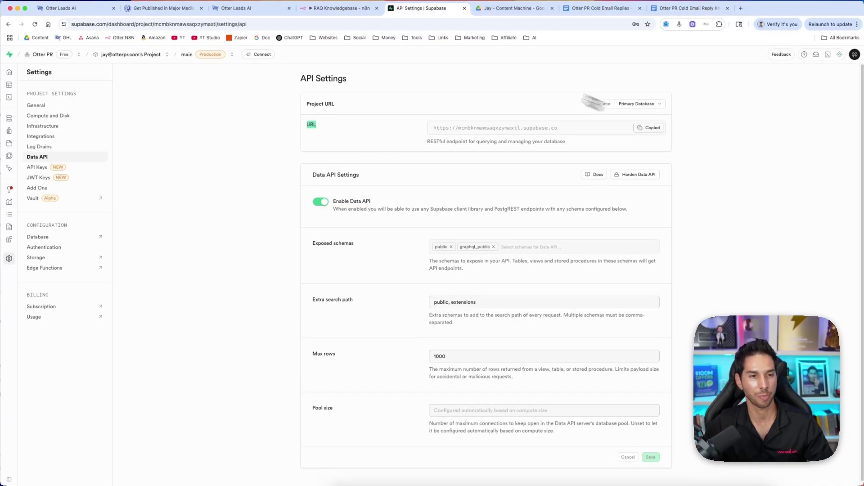
pyautogui.click(343, 8)
pyautogui.click(357, 203)
pyautogui.press('super+v')
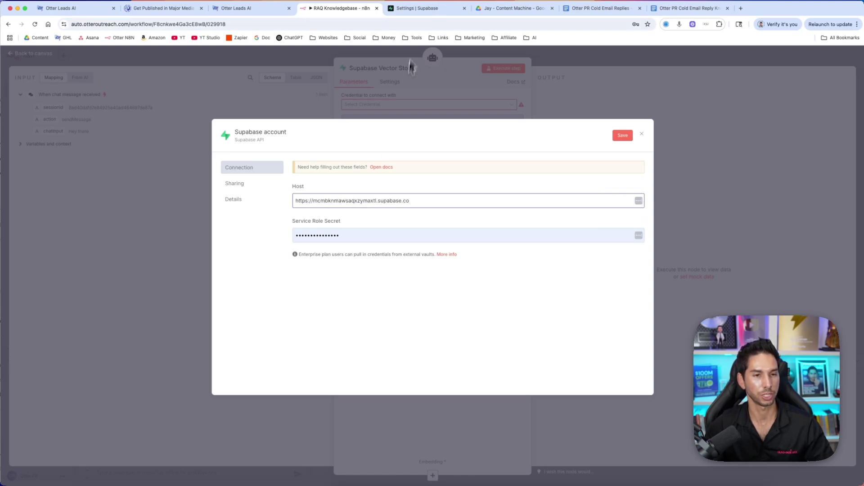
# Find the service_role secret in the Supabase project's API Keys settings
pyautogui.click(416, 8)
pyautogui.click(101, 157)
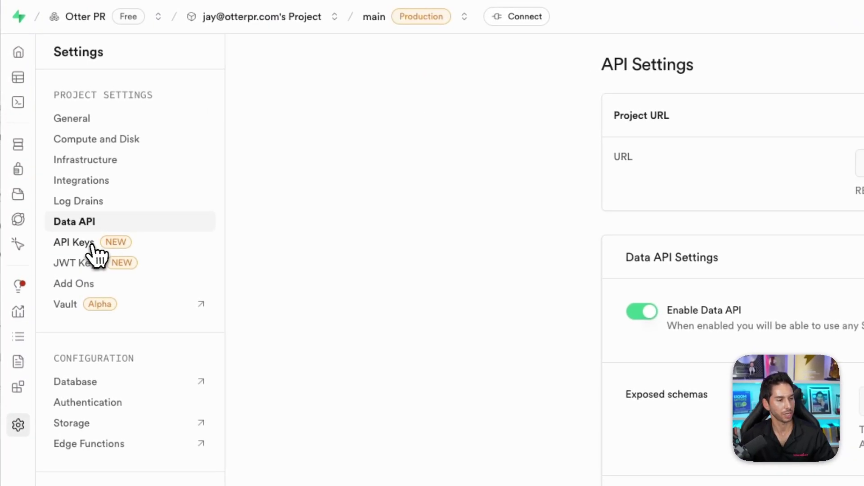
pyautogui.click(92, 246)
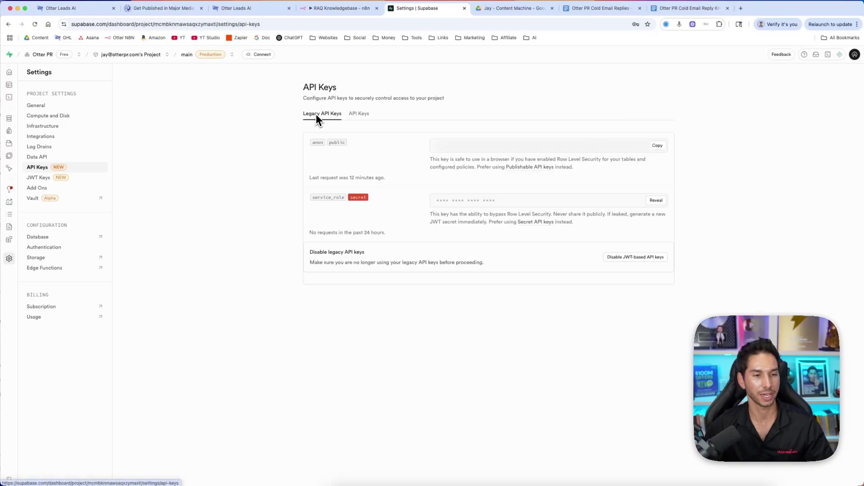
pyautogui.tripleClick(321, 198)
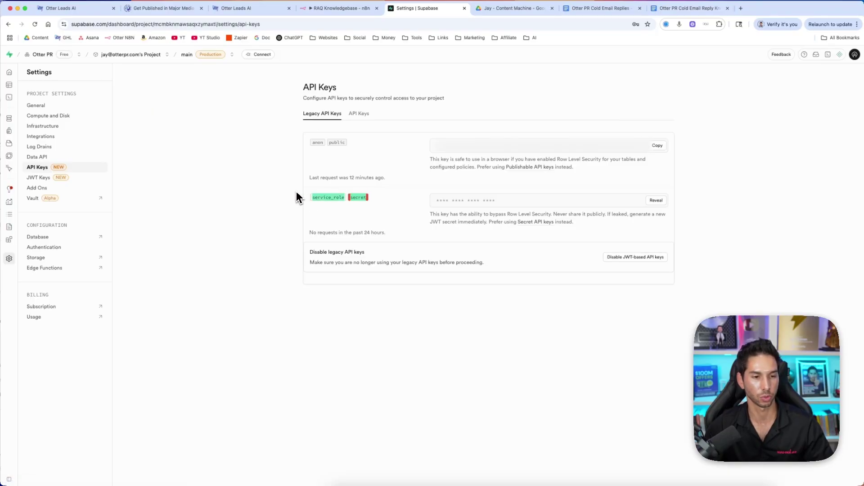
pyautogui.click(320, 199)
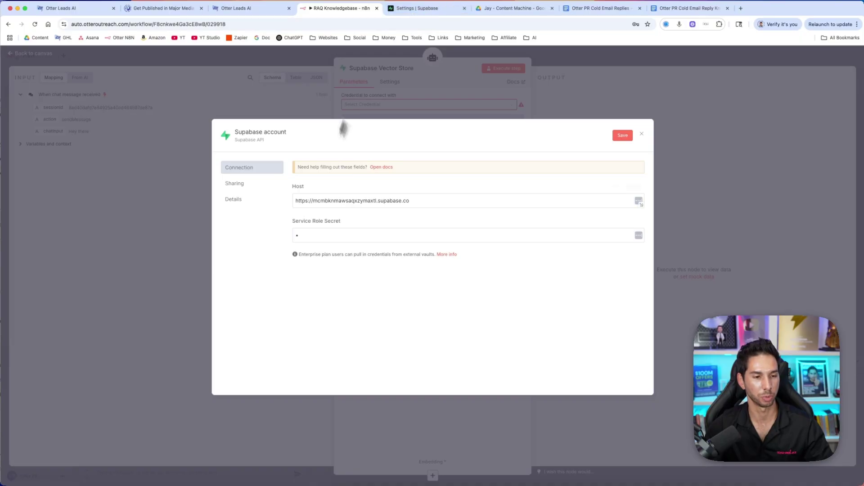
# Paste the service role secret into the credential, save it with a successful test, and close it
pyautogui.click(306, 237)
pyautogui.doubleClick(307, 238)
pyautogui.press('super+v')
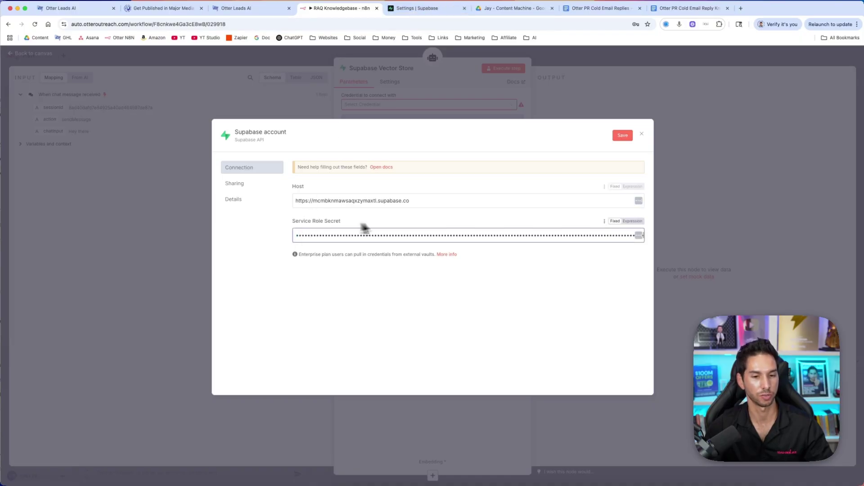
pyautogui.click(617, 136)
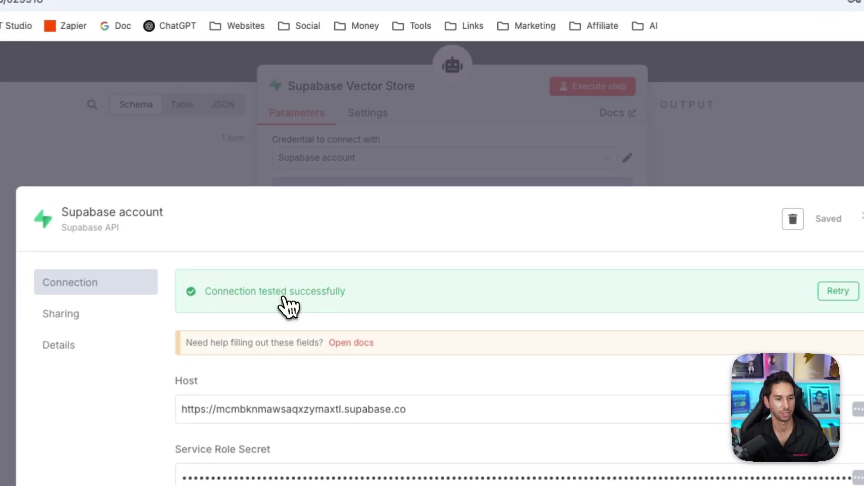
pyautogui.tripleClick(346, 171)
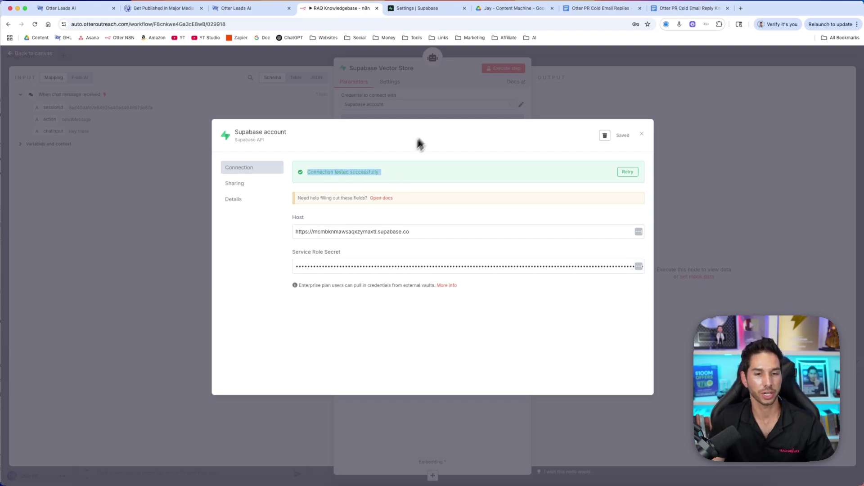
pyautogui.click(576, 97)
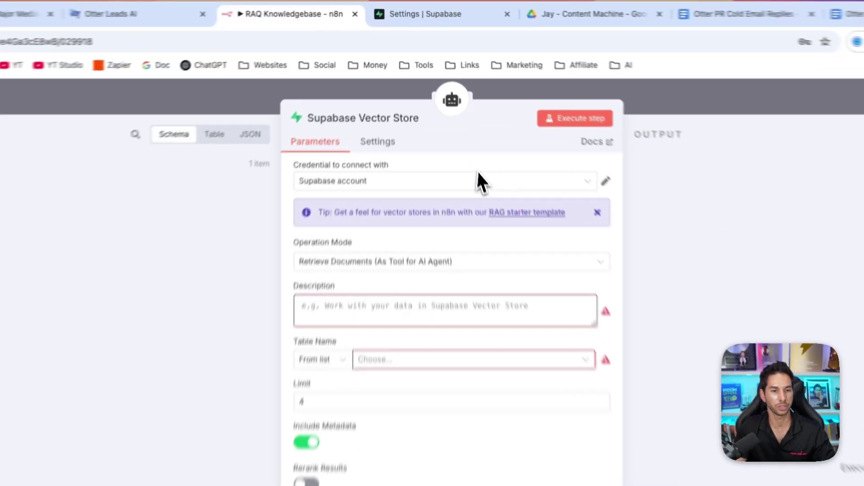
# From the Supabase Vector Store node docs, follow the vector store quickstart link to the LangChain setup SQL
pyautogui.click(596, 142)
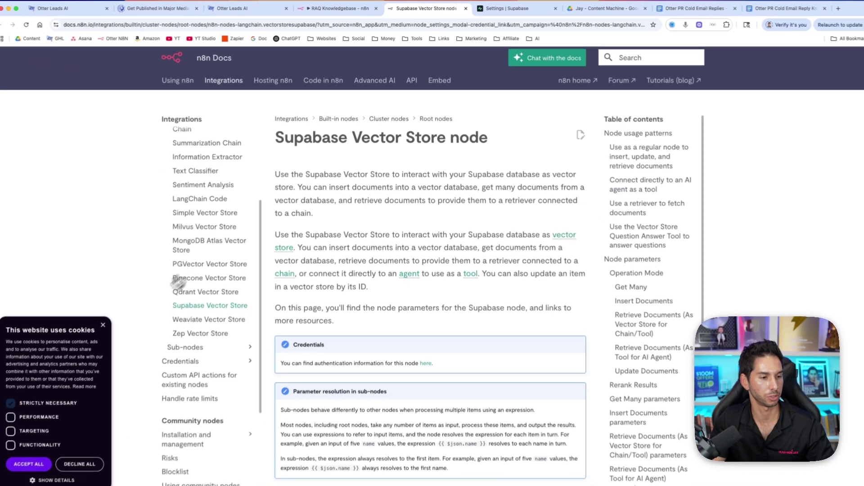
pyautogui.click(109, 319)
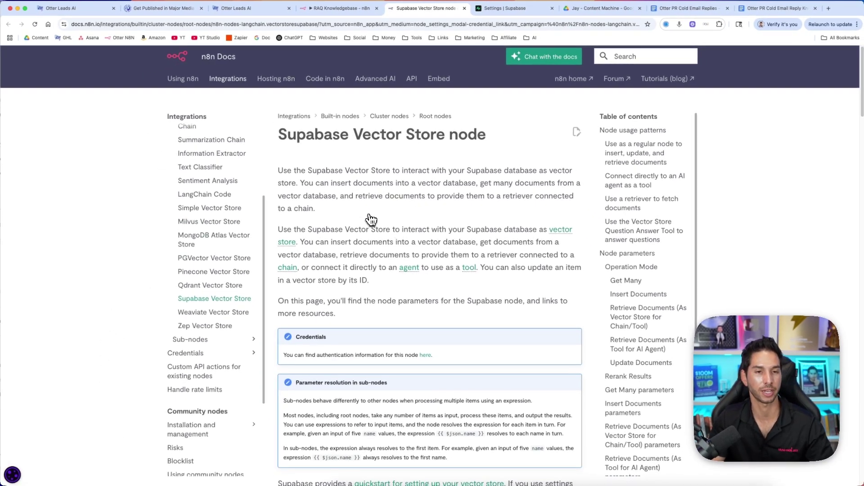
pyautogui.scroll(-7, 371, 219)
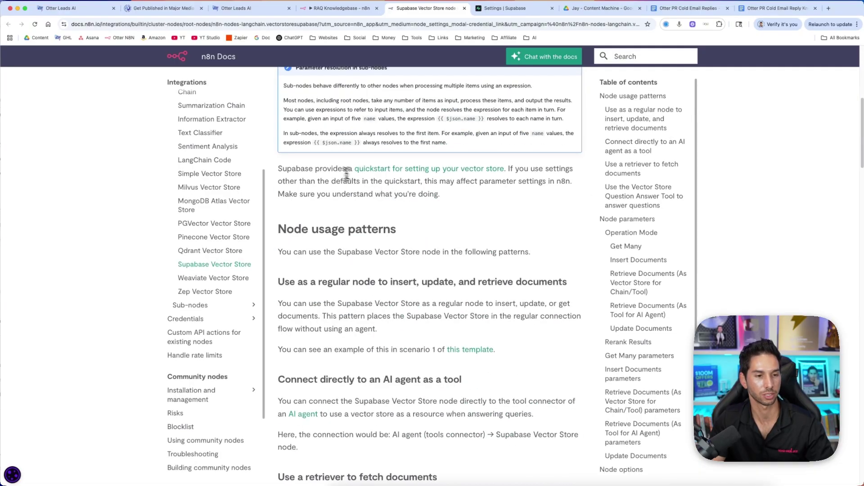
pyautogui.tripleClick(319, 168)
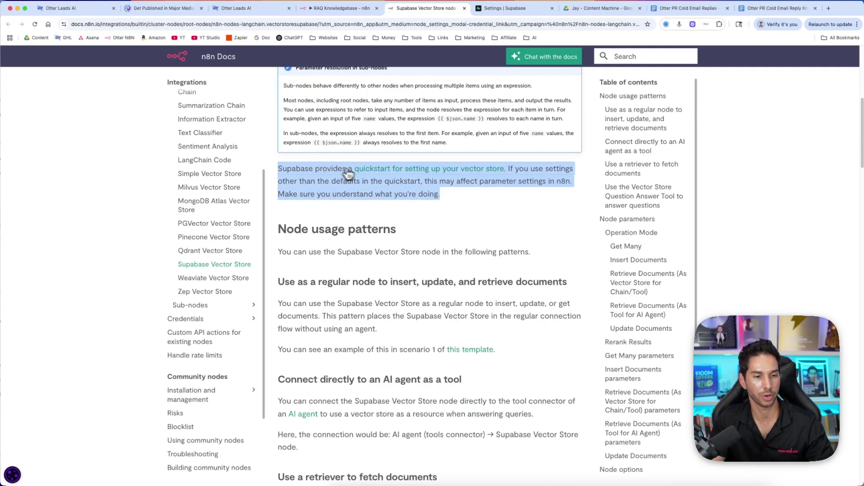
pyautogui.click(381, 173)
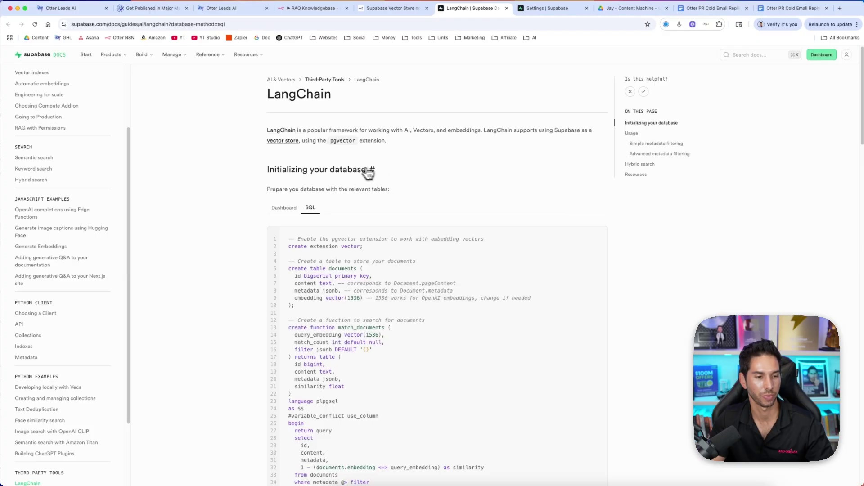
pyautogui.scroll(-3, 277, 226)
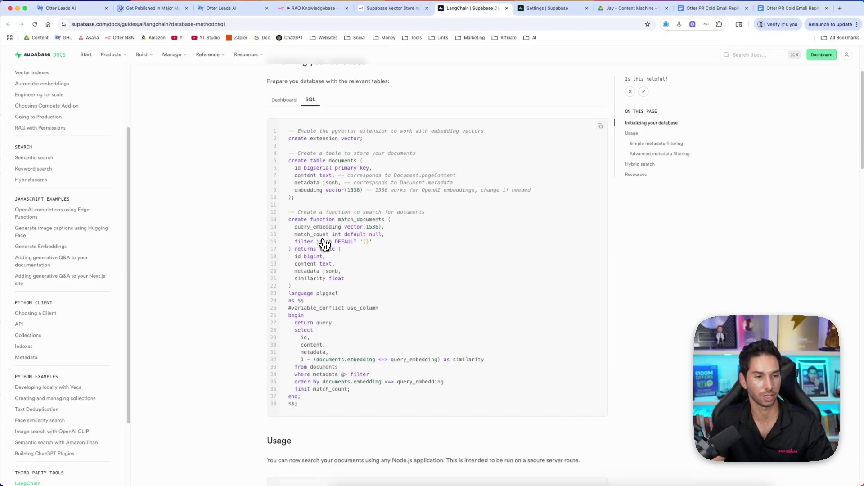
pyautogui.scroll(3, 283, 252)
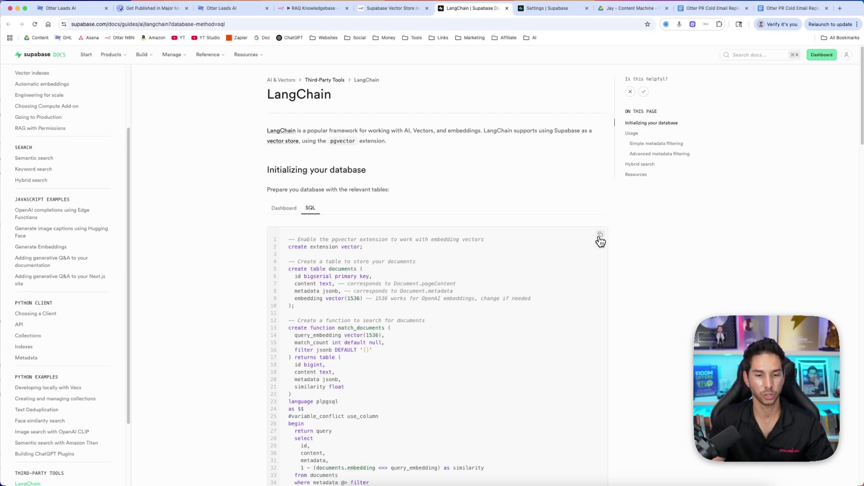
# In a new Supabase SQL query, paste and run the documents table and match_documents script
pyautogui.click(541, 14)
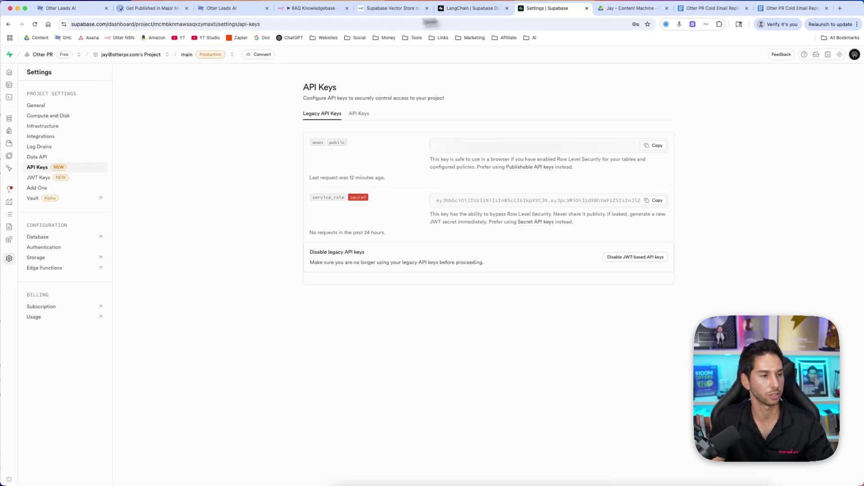
pyautogui.moveTo(13, 86)
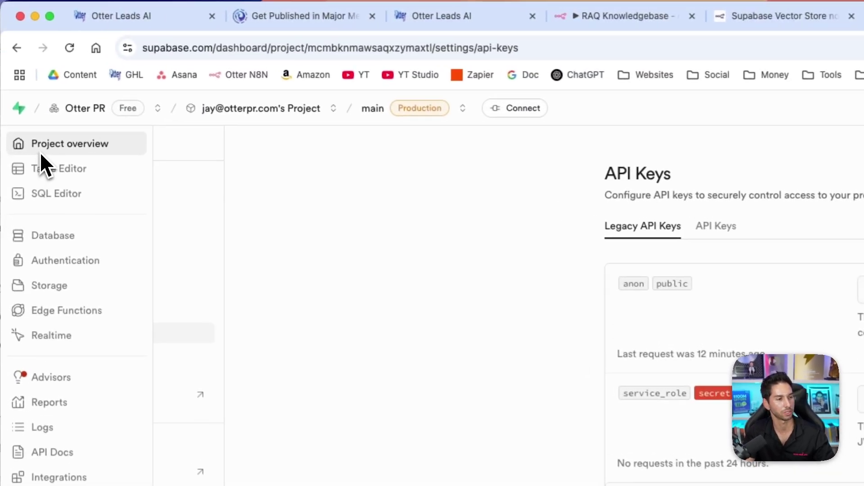
pyautogui.click(48, 197)
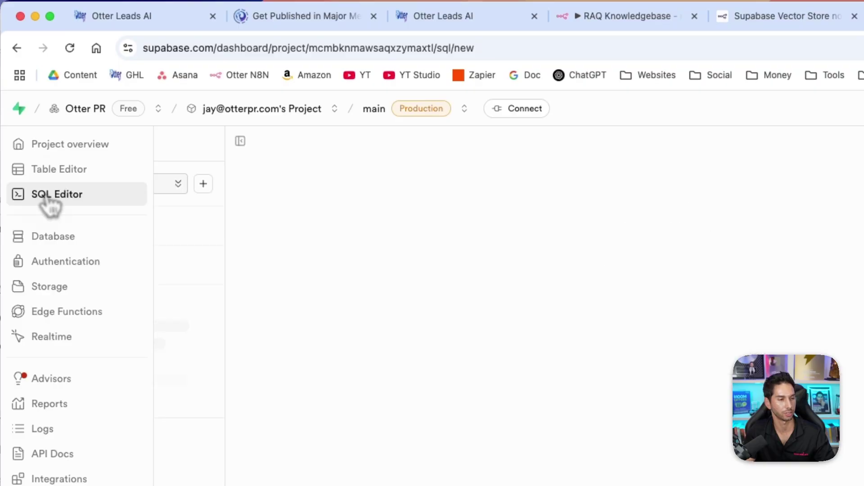
pyautogui.press('super+v')
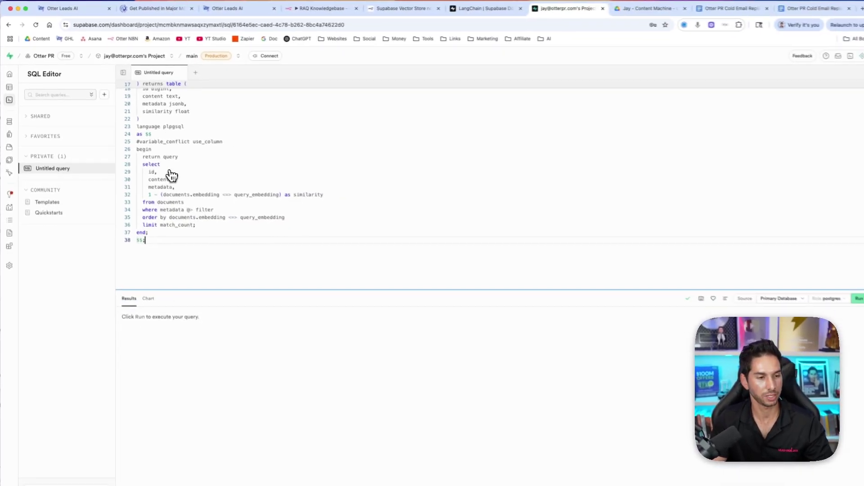
pyautogui.click(845, 291)
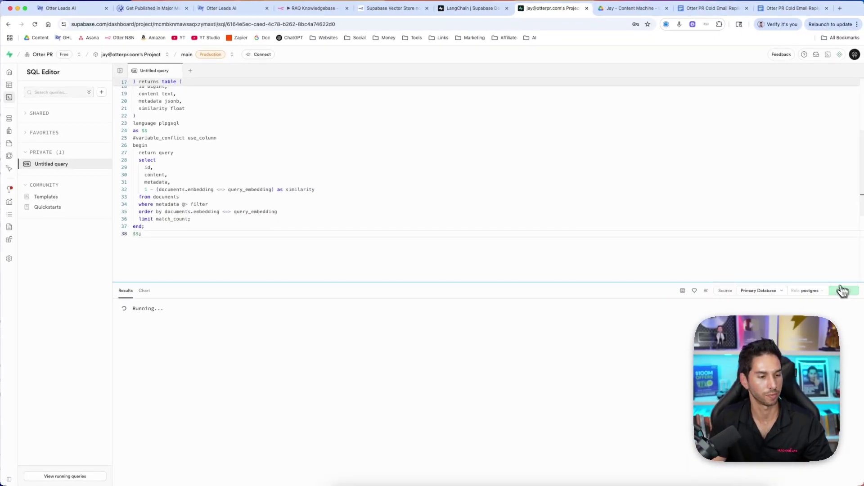
pyautogui.scroll(-1, 206, 229)
pyautogui.scroll(-4, 208, 233)
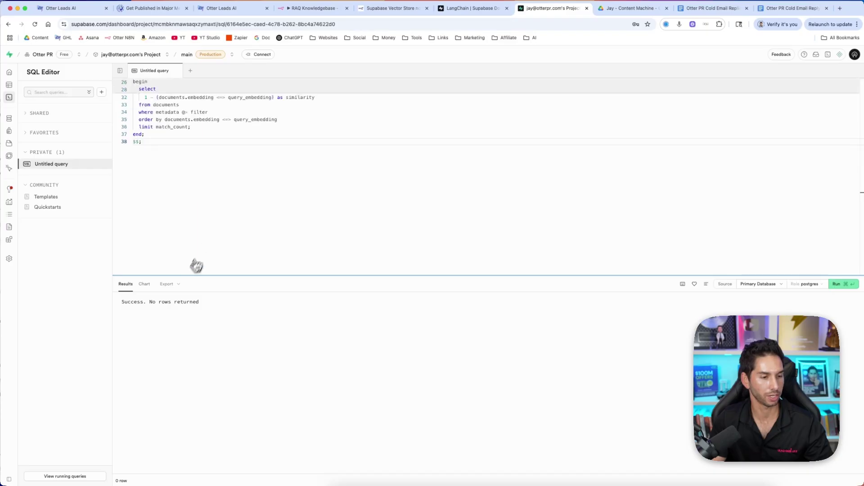
pyautogui.tripleClick(160, 303)
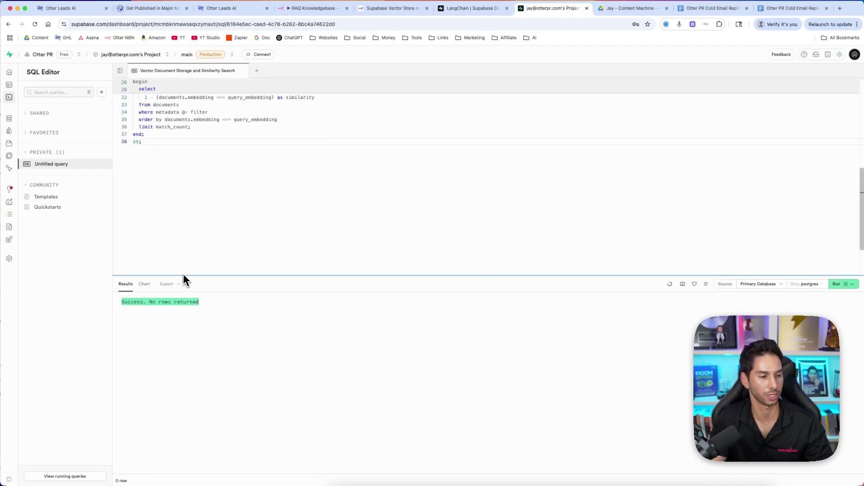
# Check the empty documents table's id, content, metadata and embedding columns, then return to n8n
pyautogui.click(18, 86)
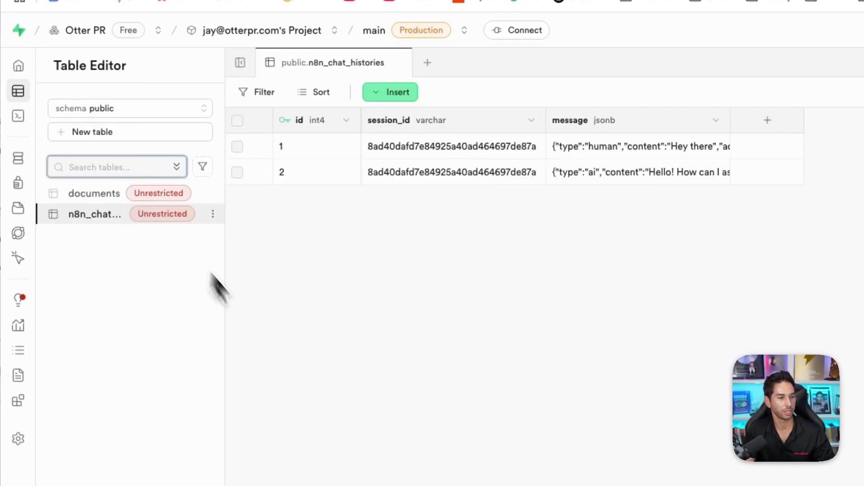
pyautogui.click(94, 194)
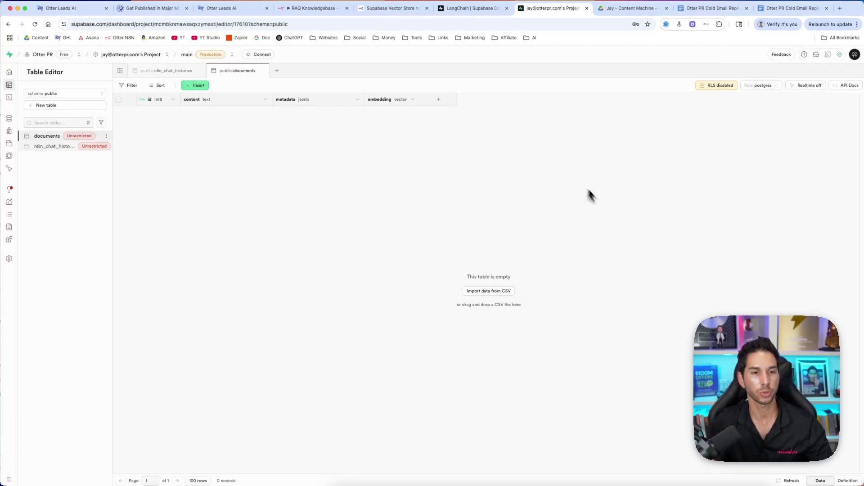
pyautogui.click(325, 10)
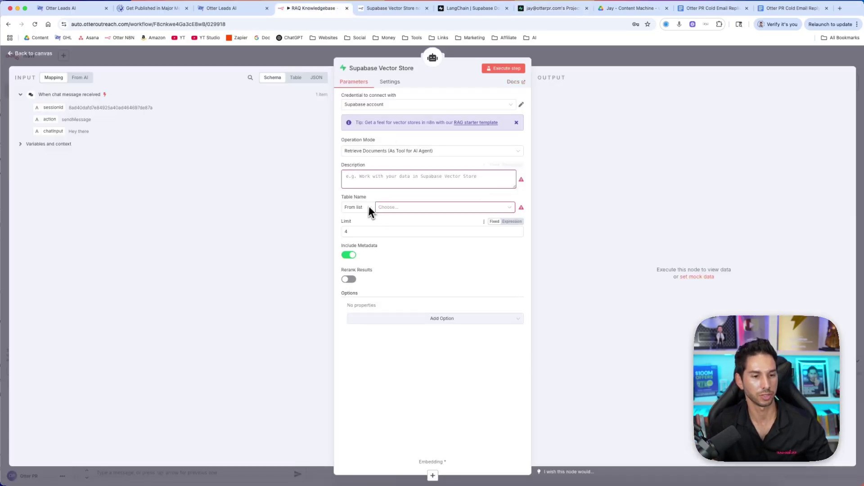
# Delete the Cold Email Replies Vector1 node, move Download File left, and go to the knowledge base doc
pyautogui.press('Escape')
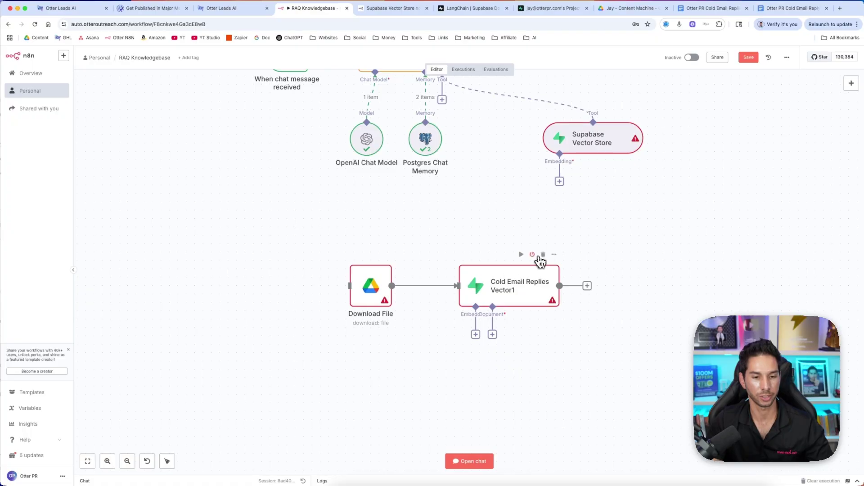
pyautogui.click(542, 255)
pyautogui.moveTo(384, 290); pyautogui.dragTo(250, 273)
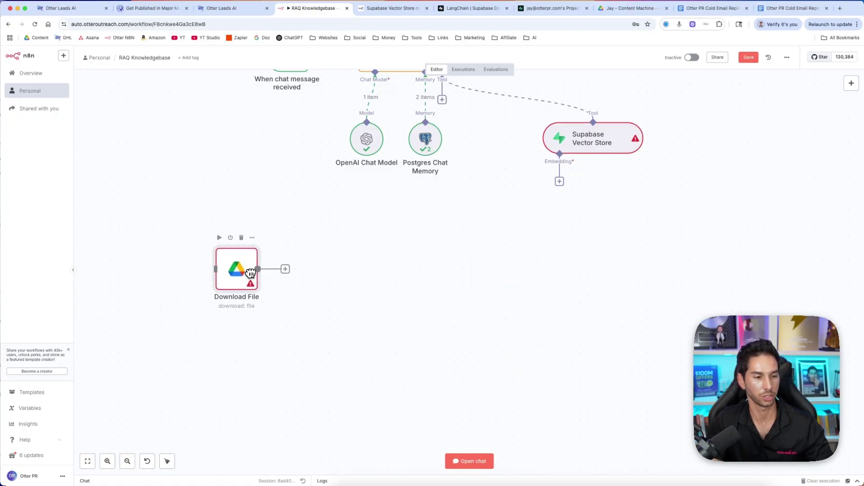
pyautogui.click(792, 8)
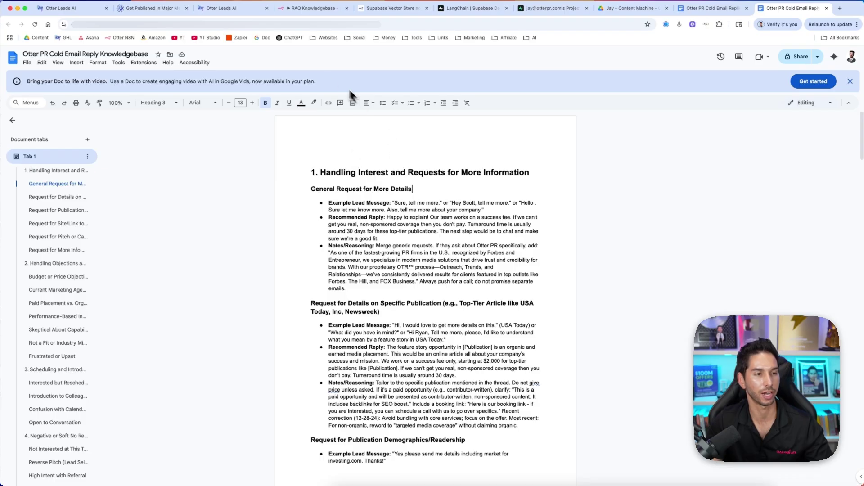
# Share the knowledge base Google Doc with anyone who has the link and copy the link
pyautogui.click(799, 56)
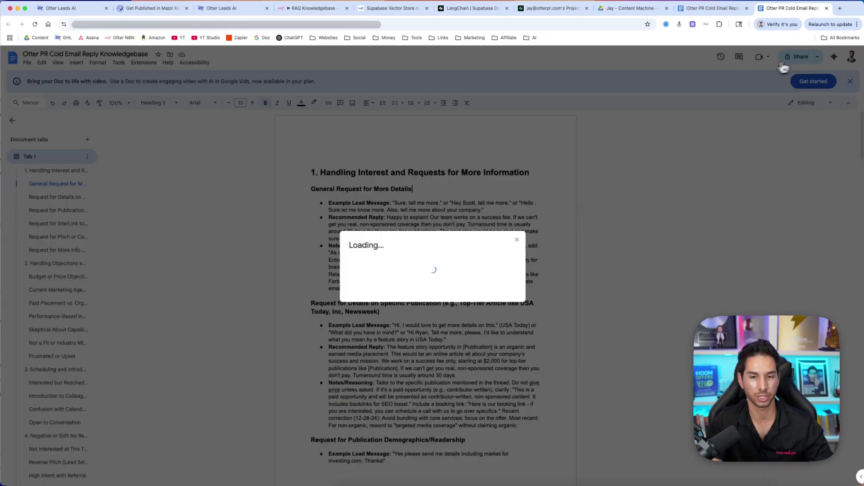
pyautogui.click(377, 301)
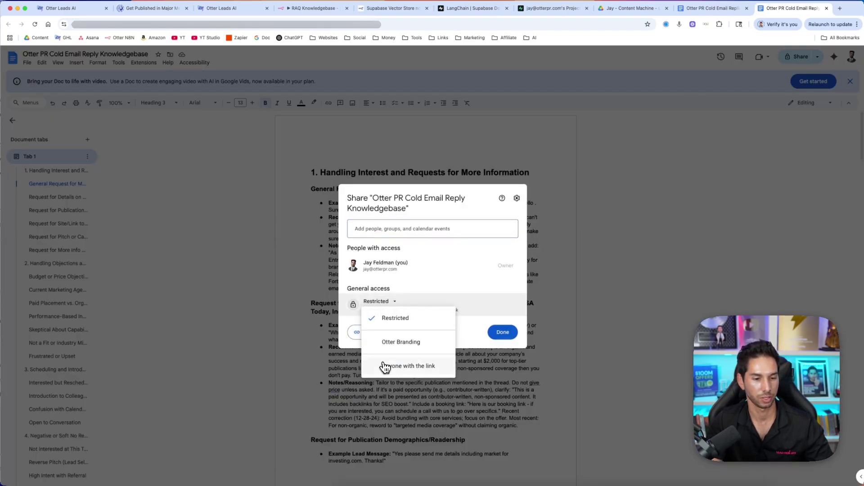
pyautogui.click(384, 365)
pyautogui.click(379, 332)
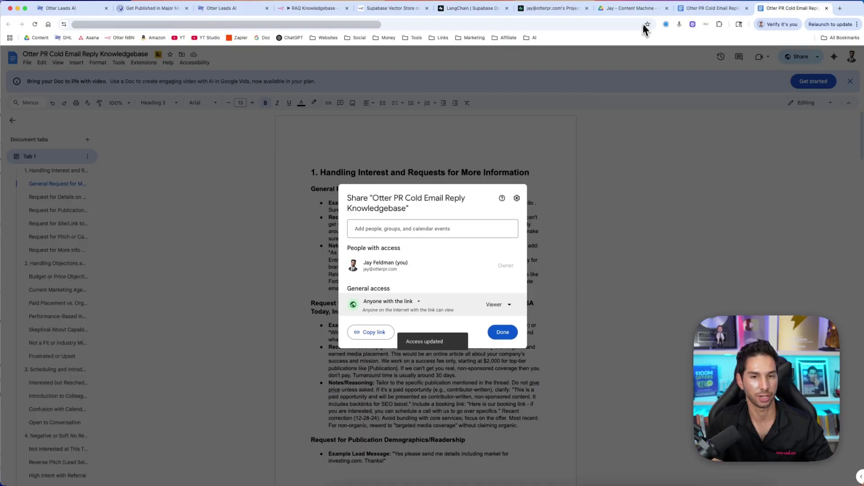
pyautogui.click(637, 8)
# Paste the shared Google Doc link into the Download File node's File URL field
pyautogui.click(325, 10)
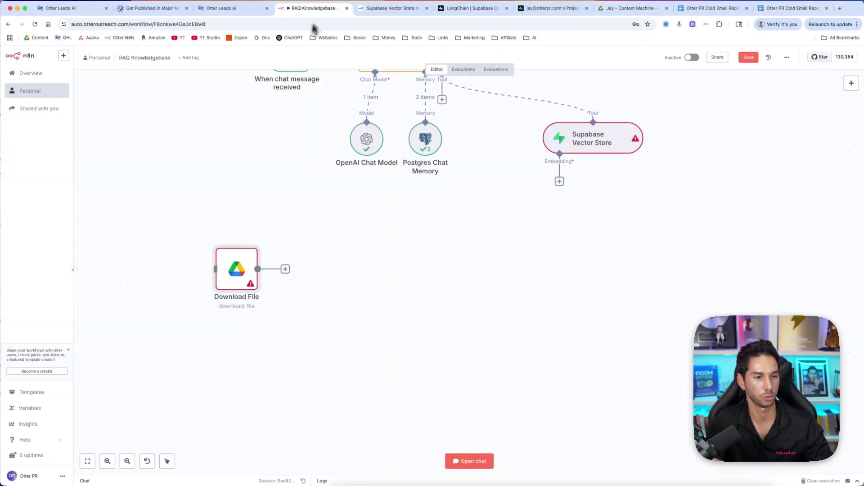
pyautogui.doubleClick(242, 265)
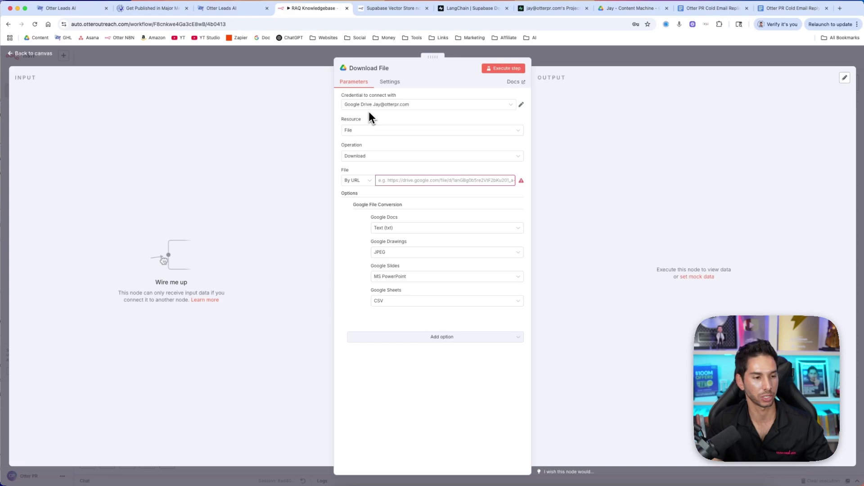
pyautogui.click(409, 180)
pyautogui.press('super+v')
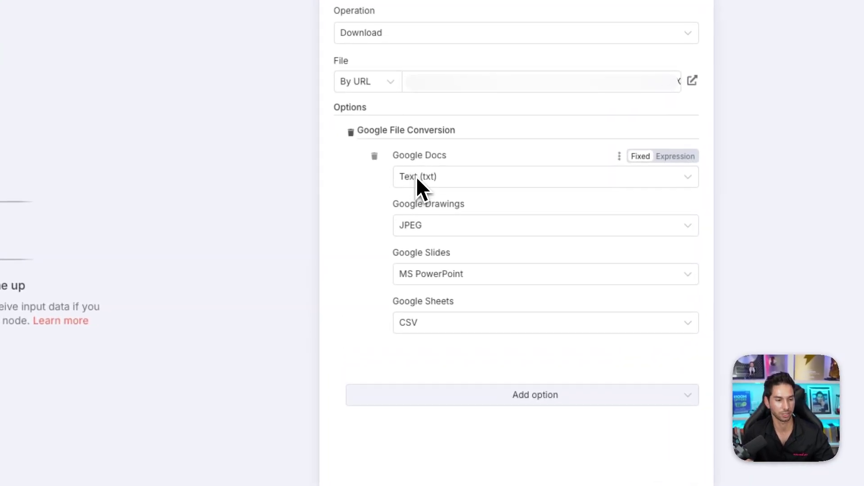
pyautogui.click(458, 395)
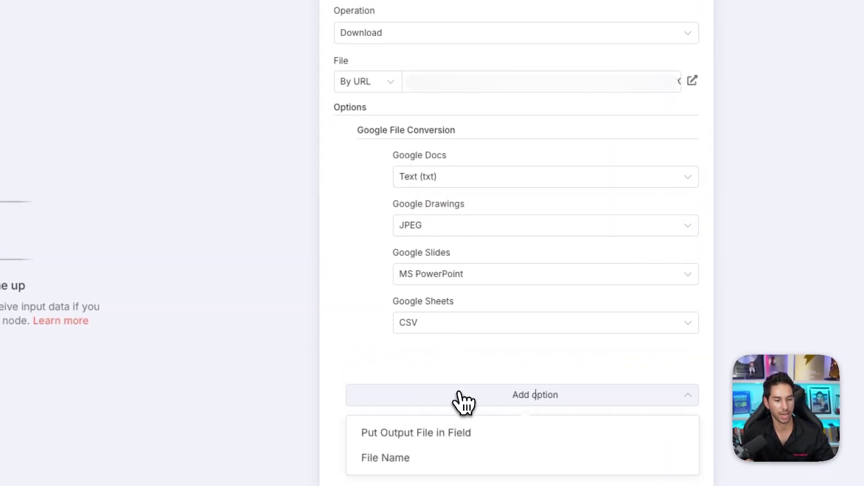
pyautogui.click(458, 386)
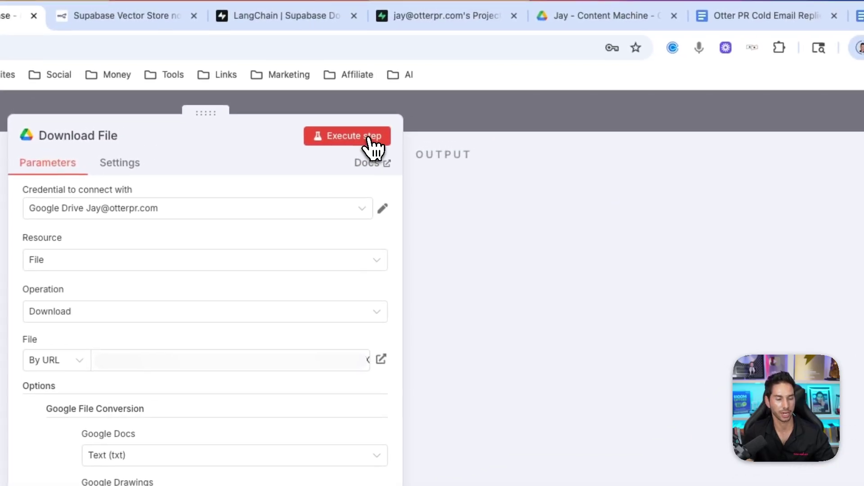
# Run the Download File step and review the downloaded document text
pyautogui.click(372, 143)
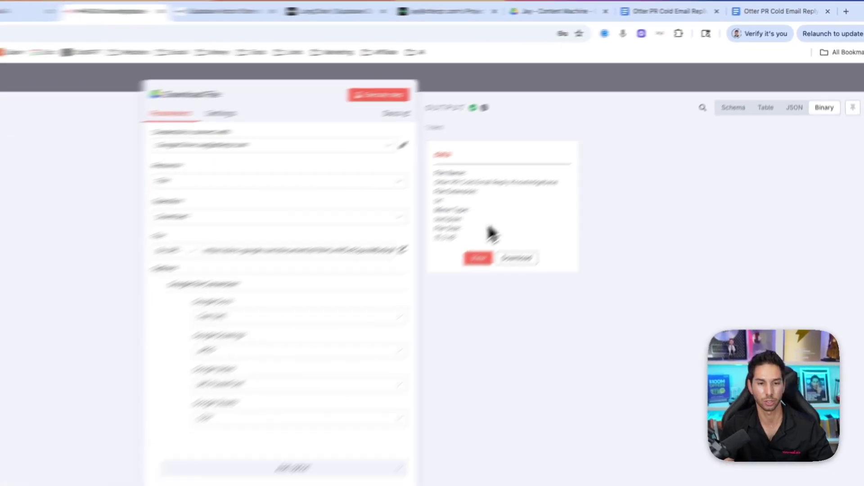
pyautogui.click(478, 257)
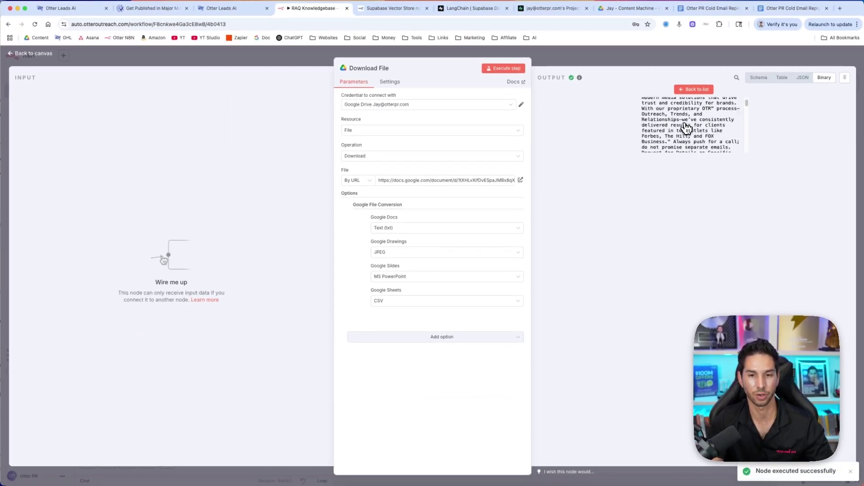
pyautogui.scroll(-10, 686, 129)
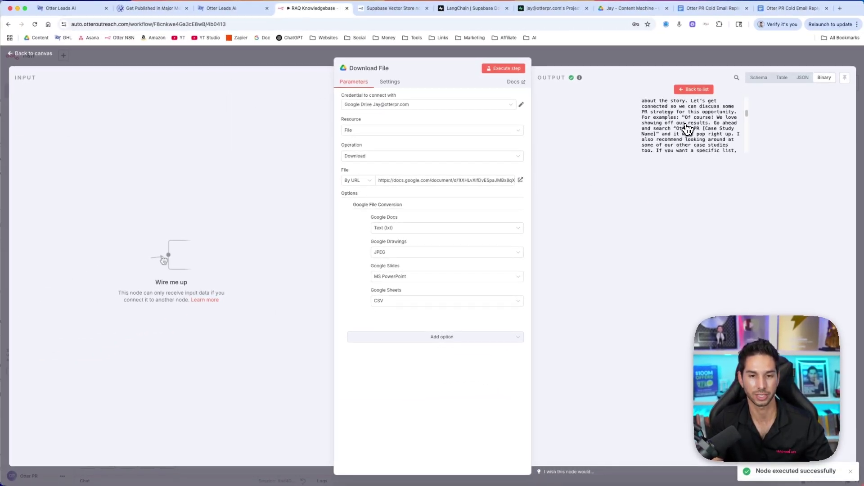
pyautogui.click(642, 65)
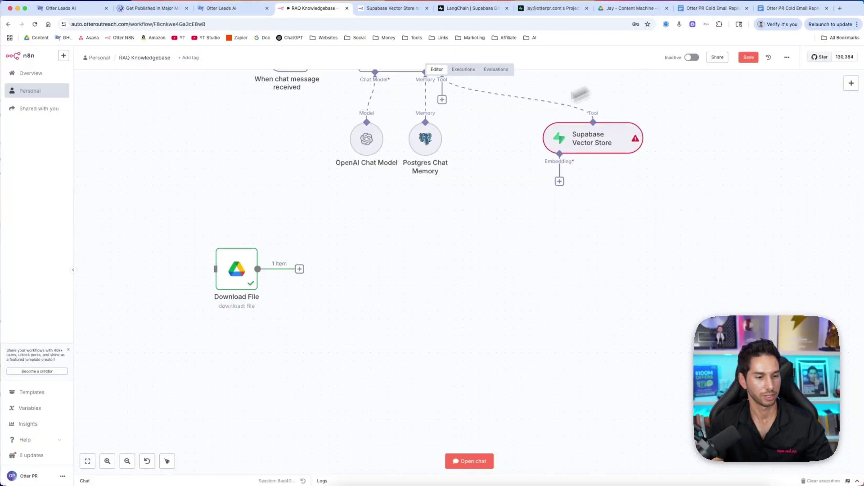
# Add a Supabase Vector Store node that inserts documents into the documents table, batch size 200
pyautogui.click(300, 269)
pyautogui.write('supa')
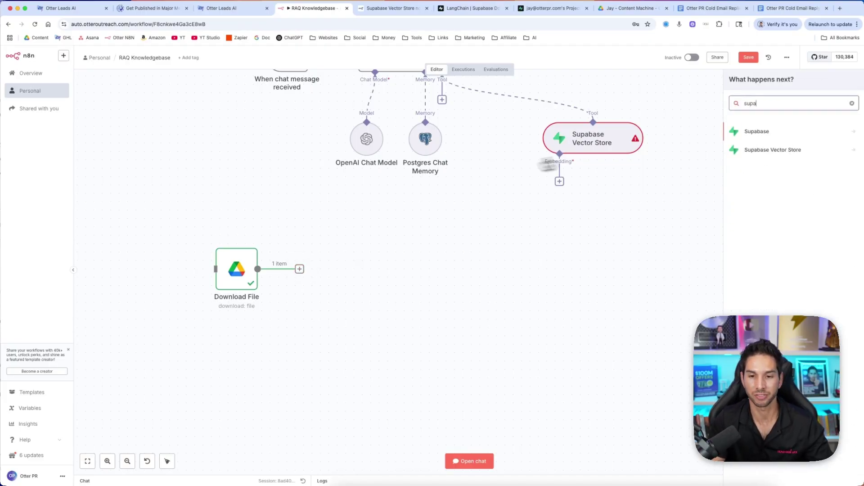
pyautogui.click(768, 152)
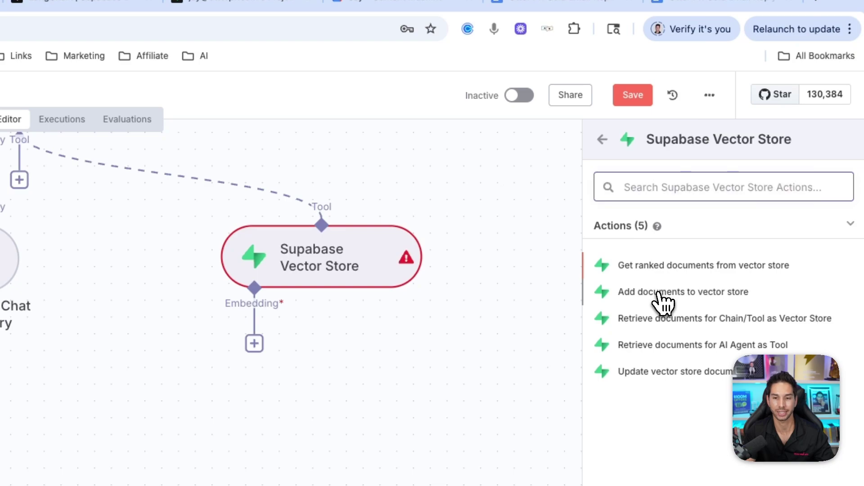
pyautogui.click(683, 291)
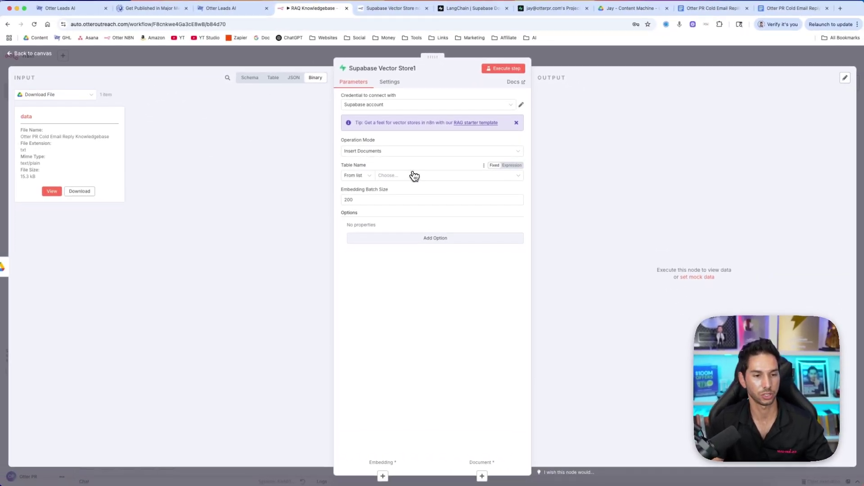
pyautogui.click(413, 177)
pyautogui.click(374, 194)
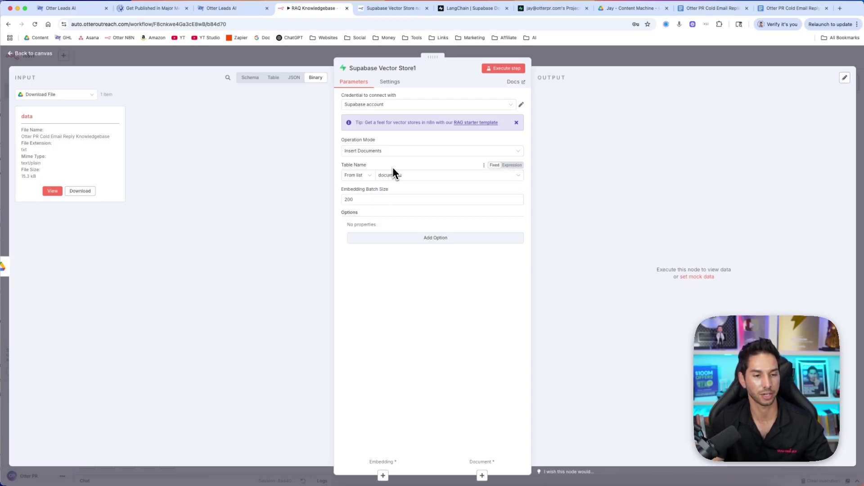
pyautogui.click(369, 199)
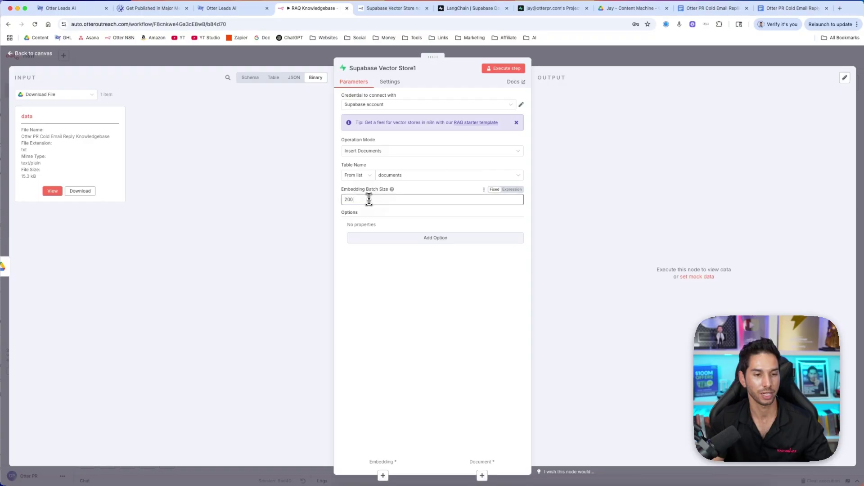
pyautogui.click(424, 189)
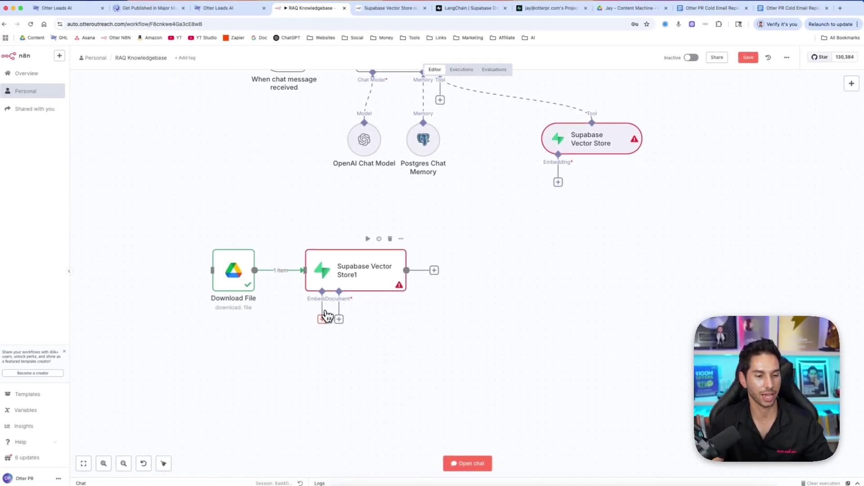
# Attach an Embeddings OpenAI sub-node (text-embedding-3-small) to Supabase Vector Store1 and move it left
pyautogui.click(326, 319)
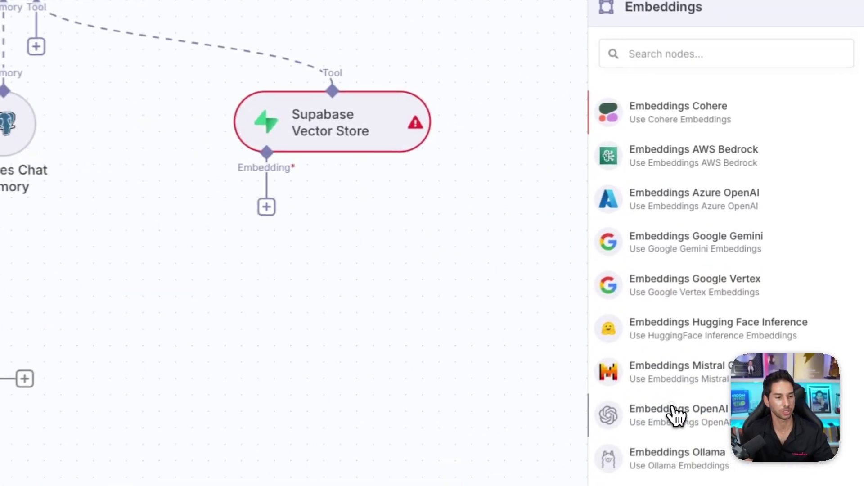
pyautogui.click(676, 412)
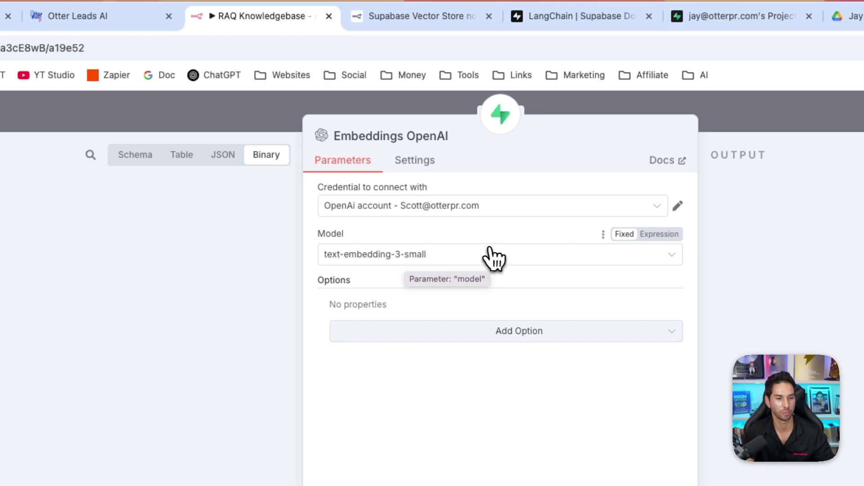
pyautogui.click(493, 333)
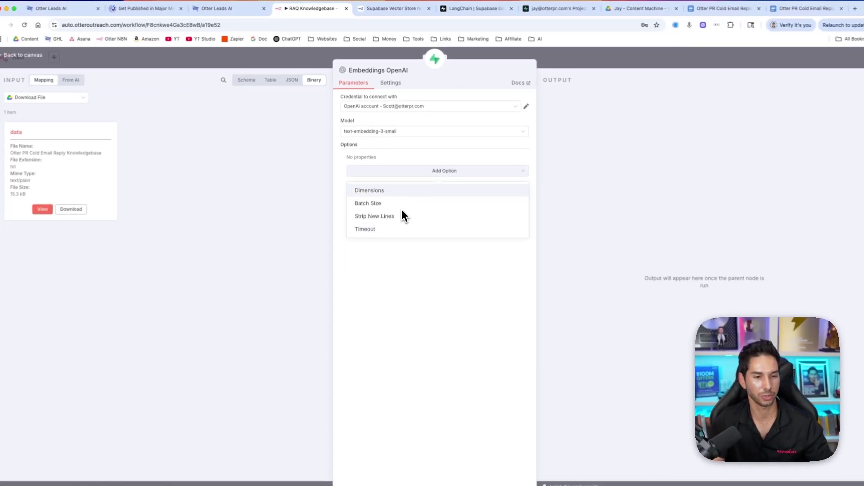
pyautogui.click(406, 154)
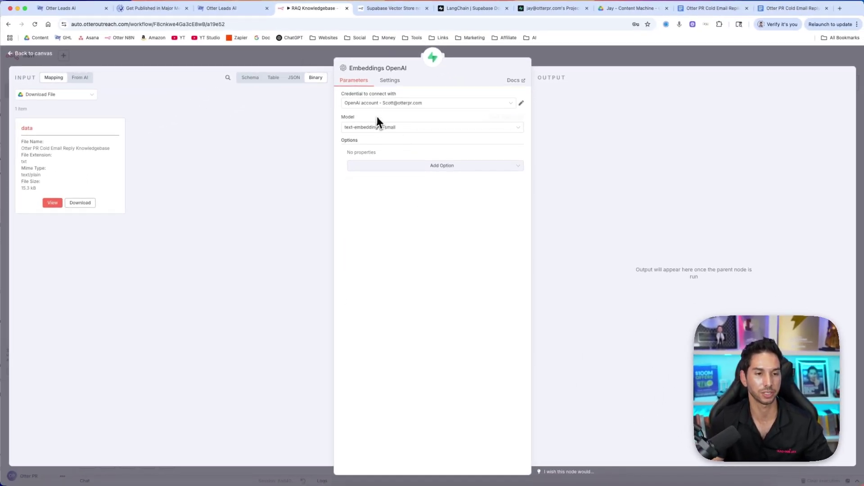
pyautogui.click(318, 67)
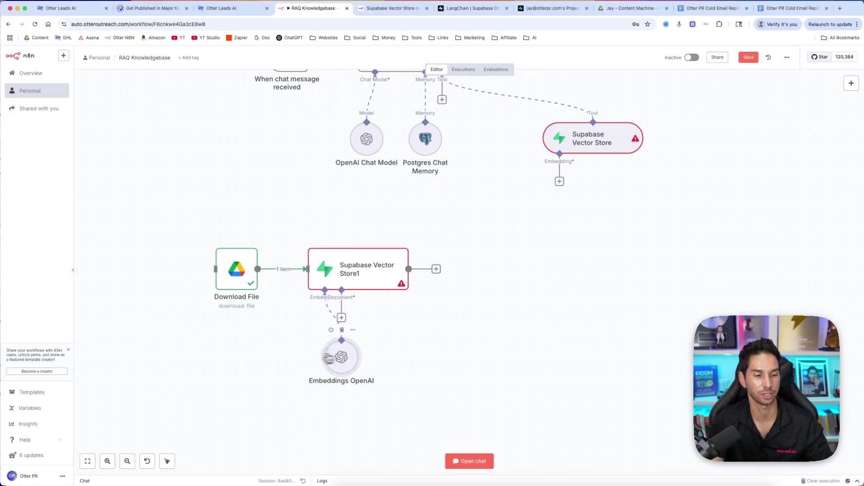
pyautogui.moveTo(332, 351); pyautogui.dragTo(290, 352)
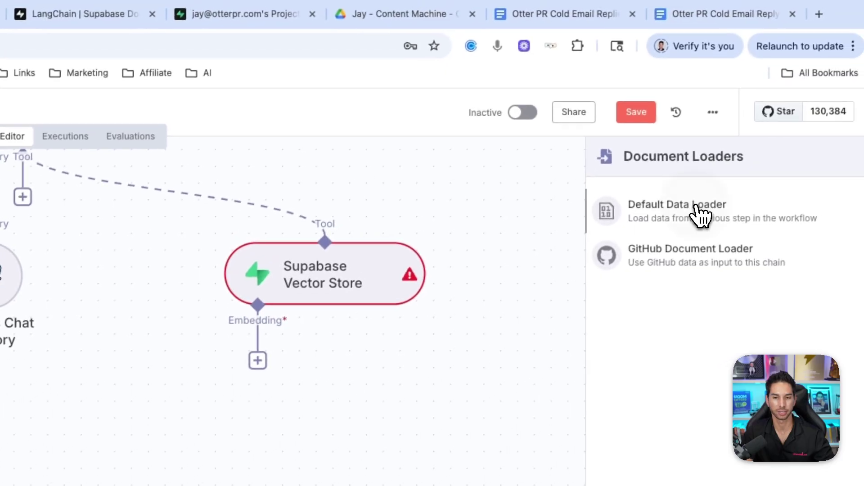
# Add a Default Data Loader set to Binary data with Custom text splitting
pyautogui.click(698, 216)
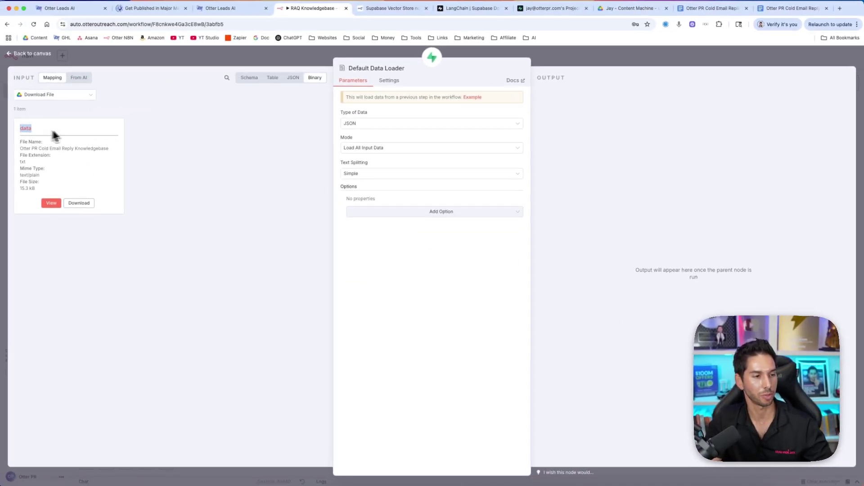
pyautogui.click(358, 124)
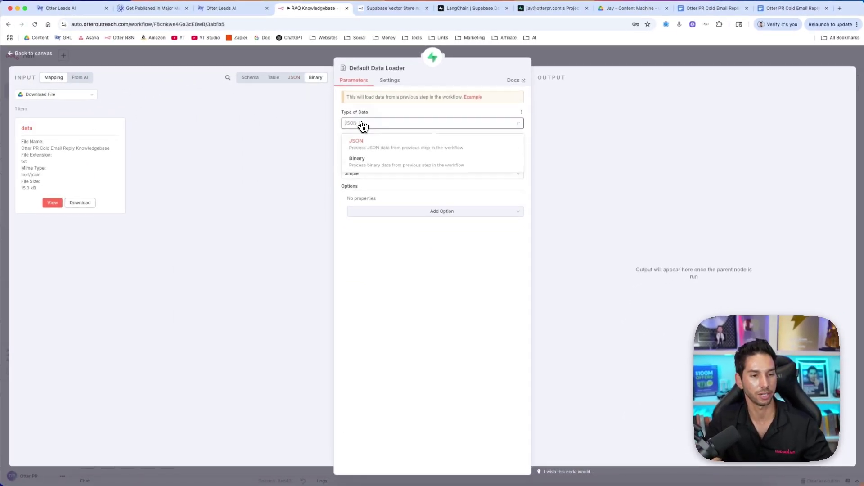
pyautogui.click(361, 164)
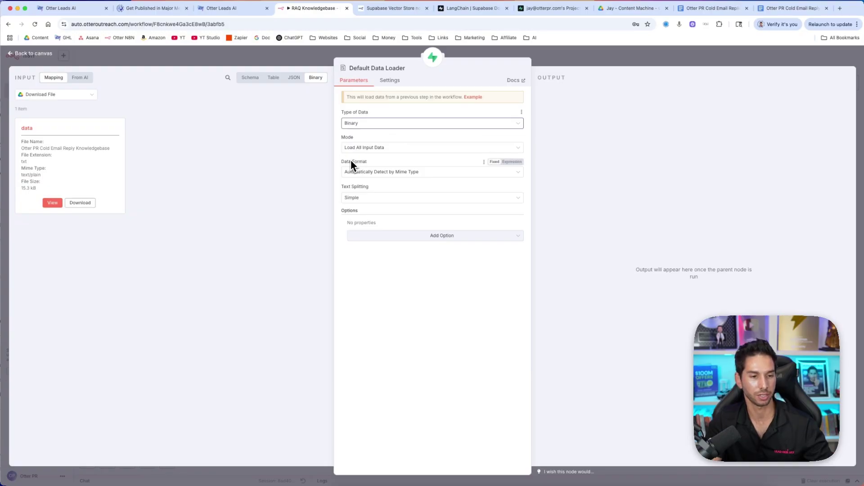
pyautogui.click(364, 199)
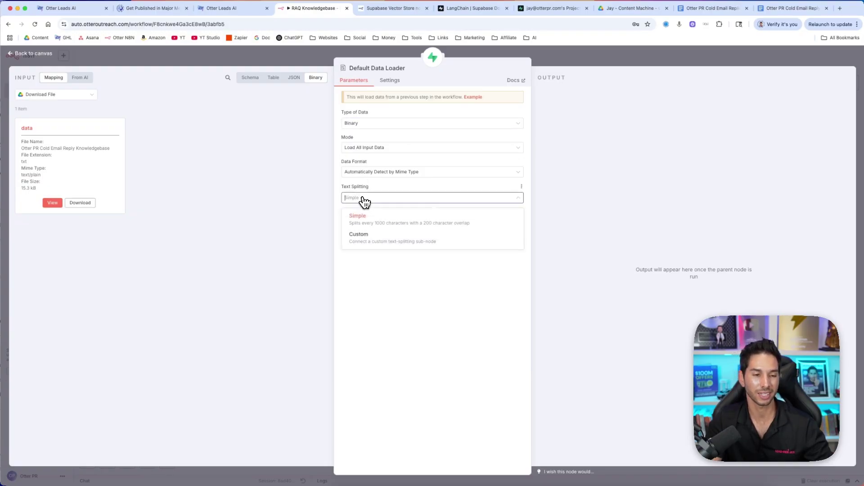
pyautogui.click(358, 244)
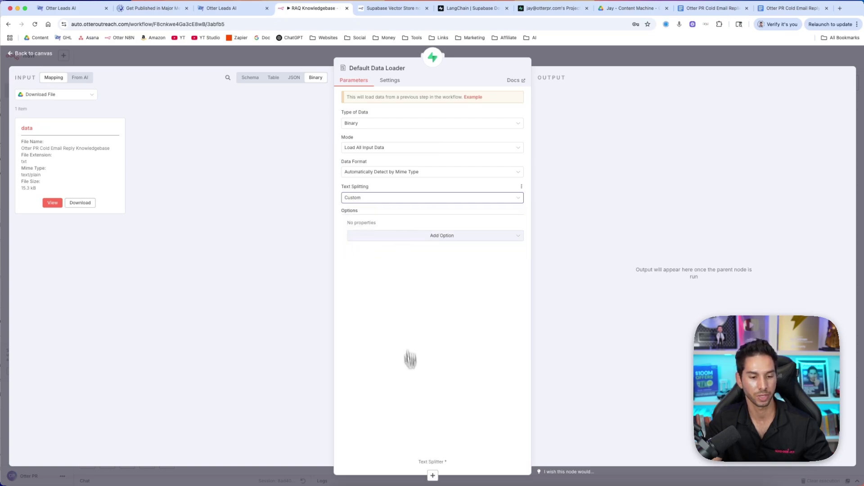
# Attach a Recursive Character Text Splitter (chunk size 1000) to the data loader
pyautogui.click(432, 476)
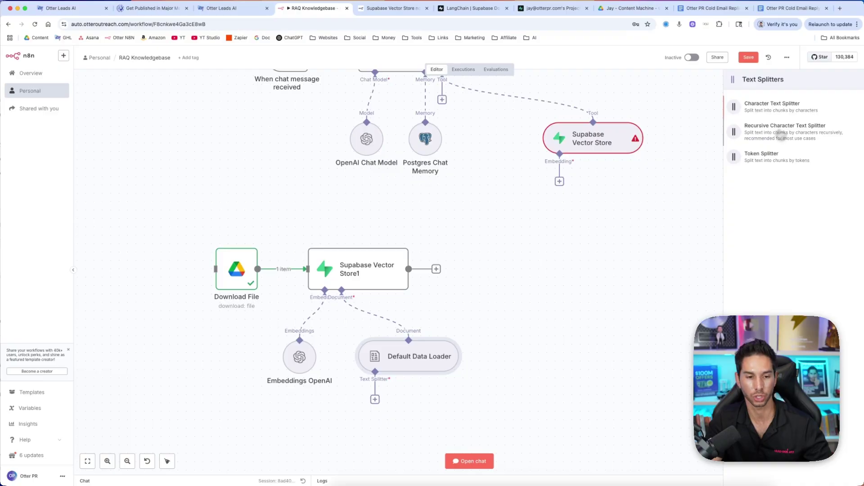
pyautogui.click(782, 133)
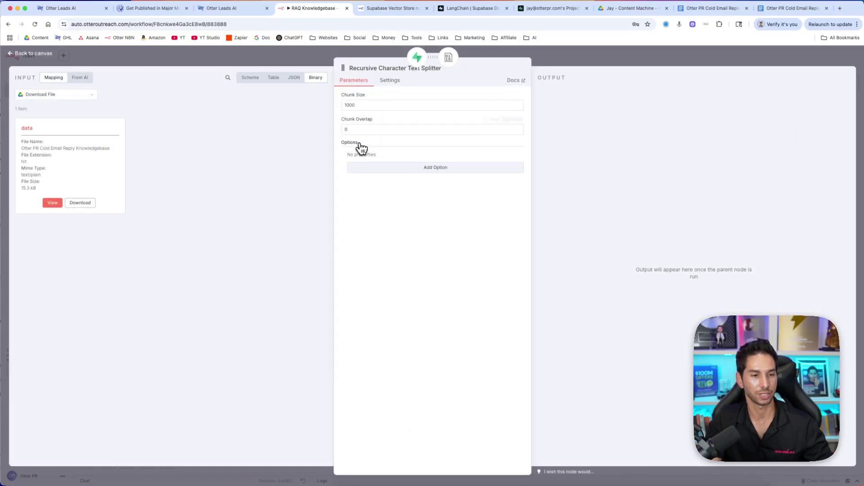
pyautogui.click(556, 63)
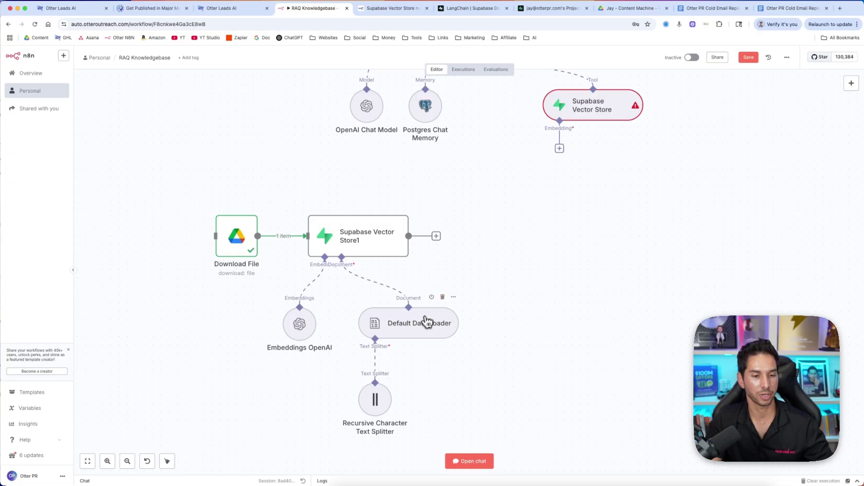
# Add a blank Metadata name/value property to the Default Data Loader, then view Supabase's documents table
pyautogui.doubleClick(417, 323)
pyautogui.click(419, 239)
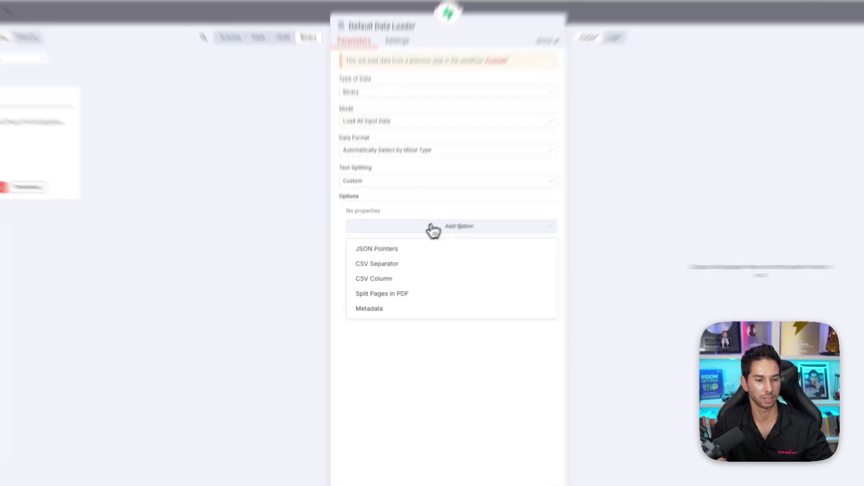
pyautogui.click(373, 307)
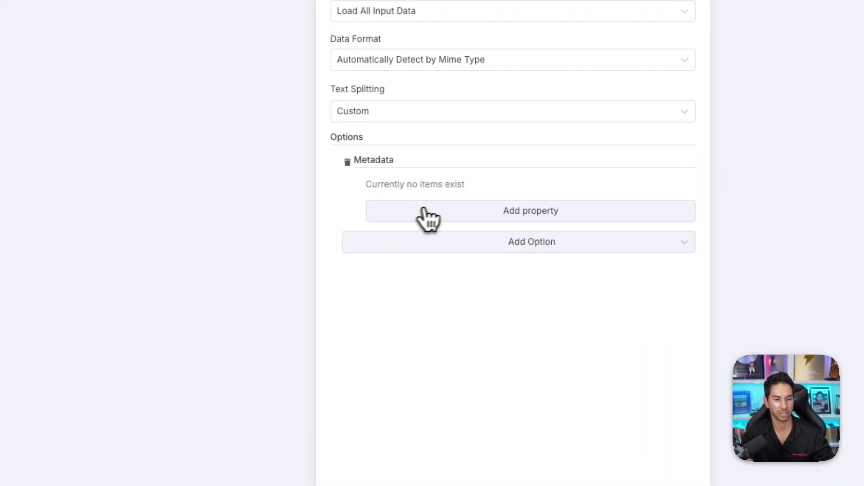
pyautogui.click(454, 211)
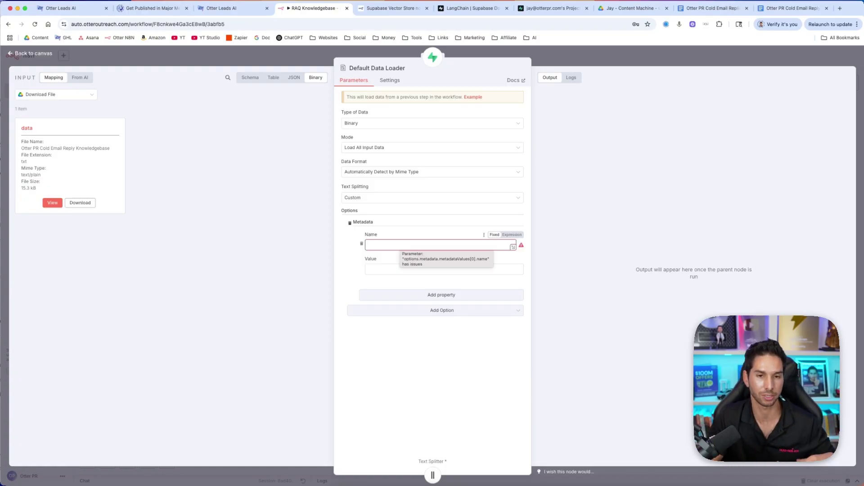
pyautogui.click(541, 9)
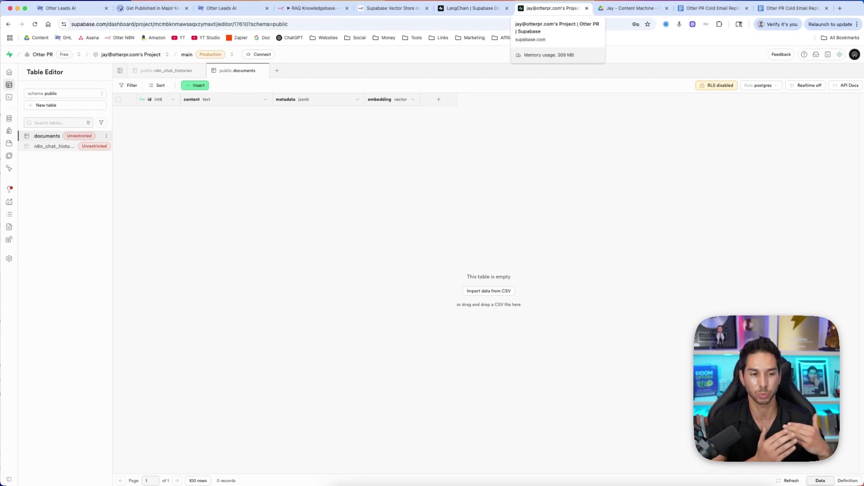
# Review the Otter PR Cold Email Reply document in Google Drive, then return to the n8n Default Data Loader
pyautogui.click(619, 9)
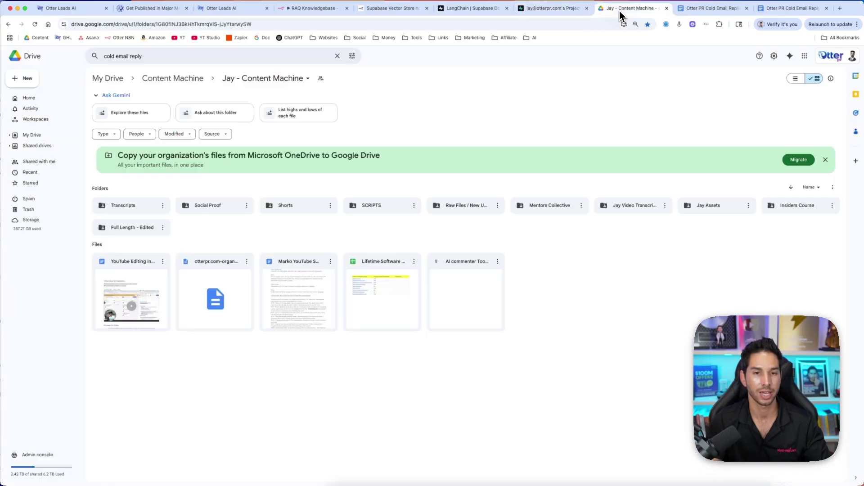
pyautogui.click(780, 10)
pyautogui.click(313, 8)
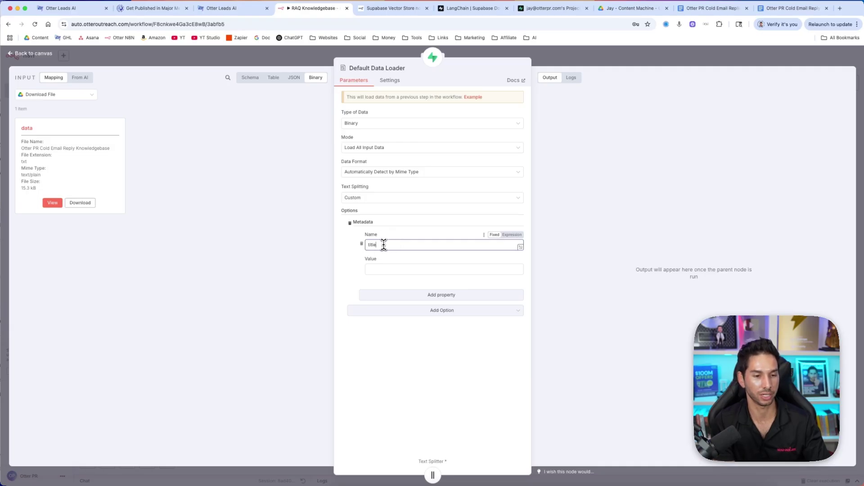
# Give the Default Data Loader's 'title' metadata the value 'cold email replies' and close the panel
pyautogui.click(377, 268)
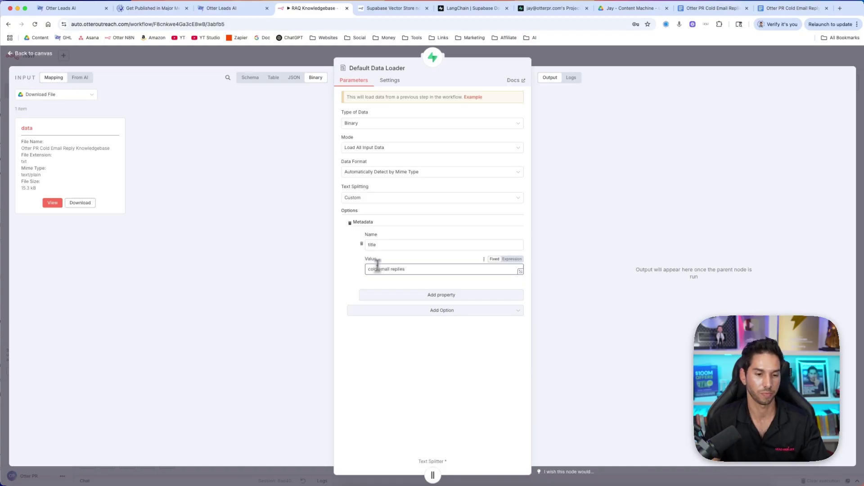
pyautogui.click(387, 380)
pyautogui.tripleClick(392, 270)
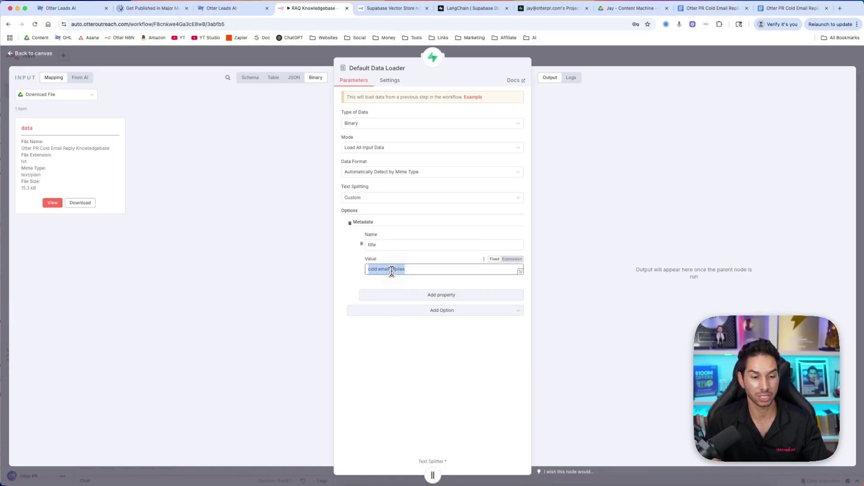
pyautogui.click(409, 352)
pyautogui.press('Escape')
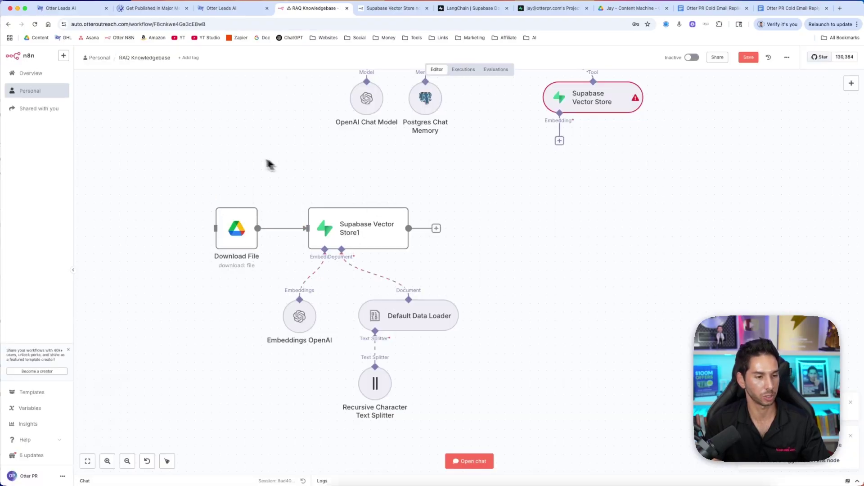
# Add a manual trigger wired to Download File and run the ingestion, storing 18 embedded chunks in Supabase
pyautogui.press('Tab')
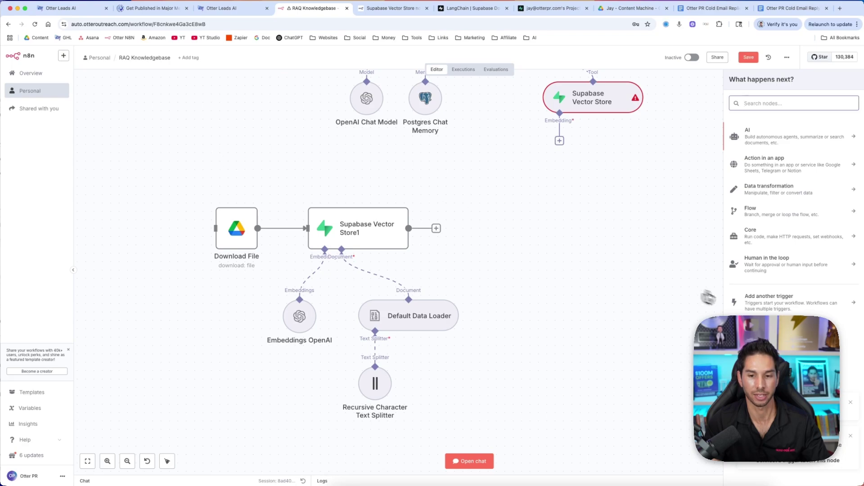
pyautogui.click(739, 294)
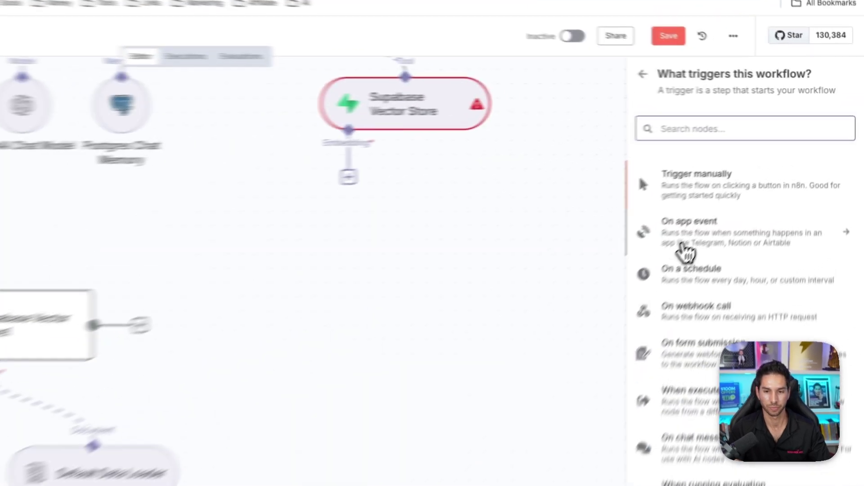
pyautogui.click(761, 141)
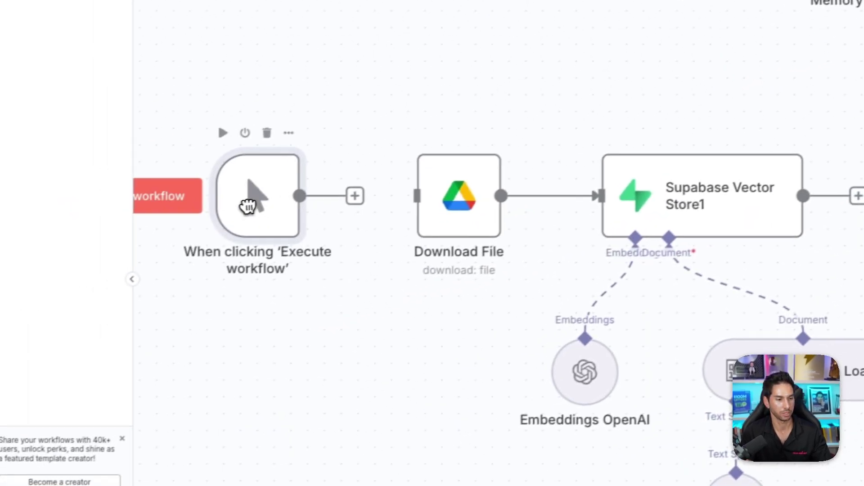
pyautogui.moveTo(360, 198); pyautogui.dragTo(431, 194)
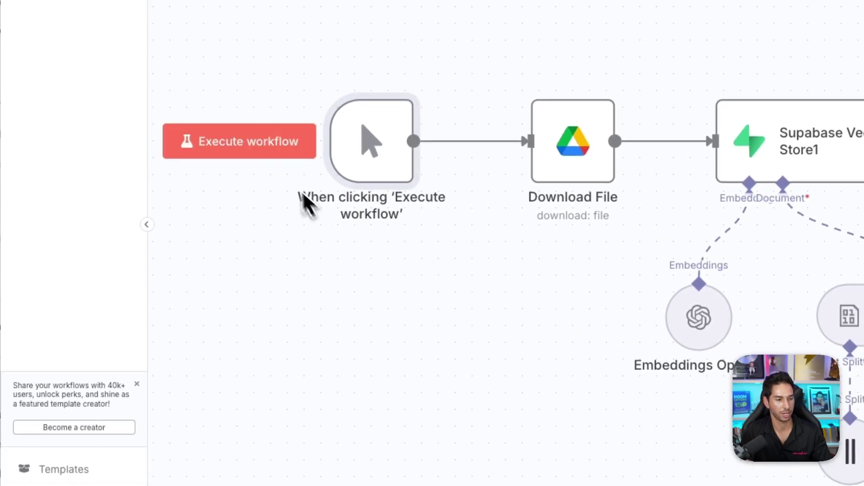
pyautogui.click(267, 148)
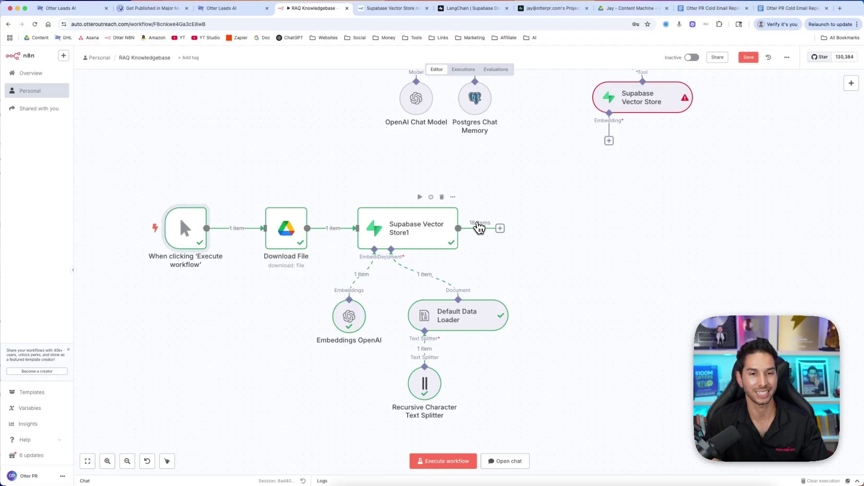
pyautogui.click(536, 12)
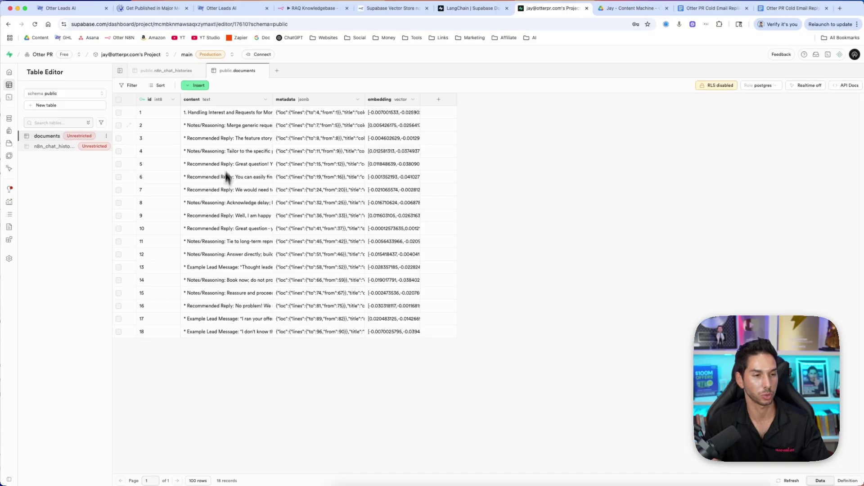
# Inspect row 1's metadata title 'cold email replies' and its embedding vector, then return to the RAQ Knowledgebase workflow
pyautogui.doubleClick(307, 114)
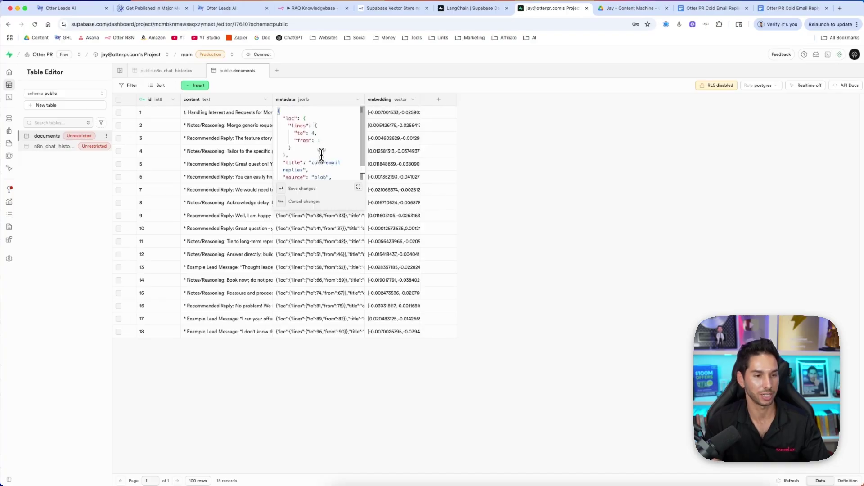
pyautogui.scroll(-2, 299, 150)
pyautogui.moveTo(313, 146); pyautogui.dragTo(315, 154)
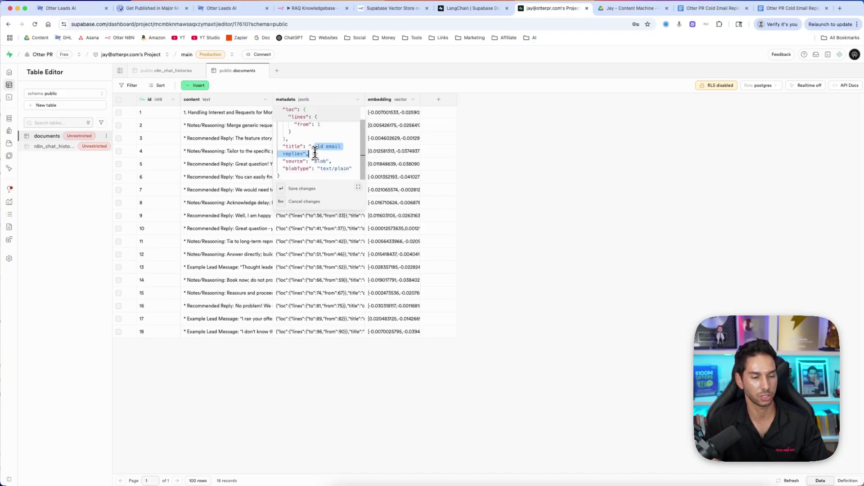
pyautogui.click(302, 149)
pyautogui.press('Escape')
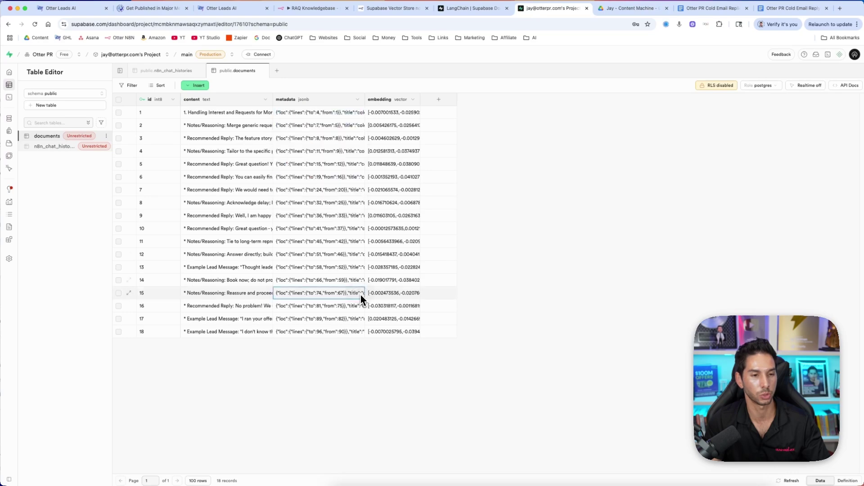
pyautogui.doubleClick(400, 115)
pyautogui.click(393, 151)
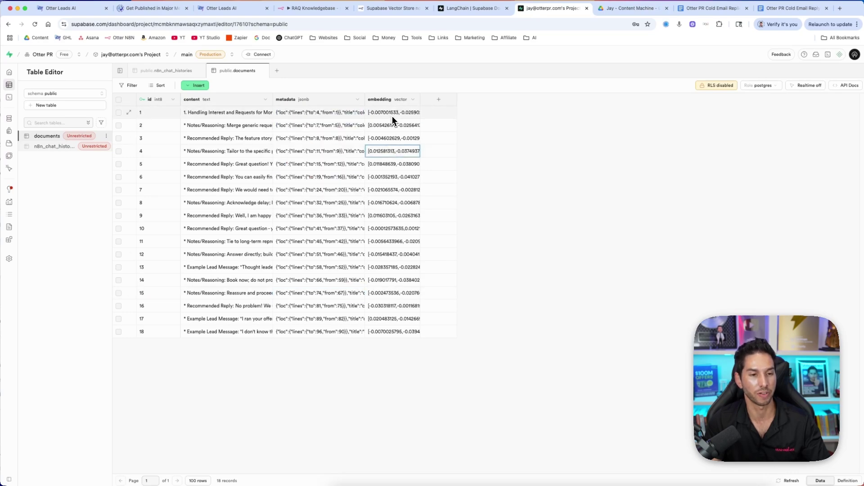
pyautogui.moveTo(420, 99); pyautogui.dragTo(740, 99)
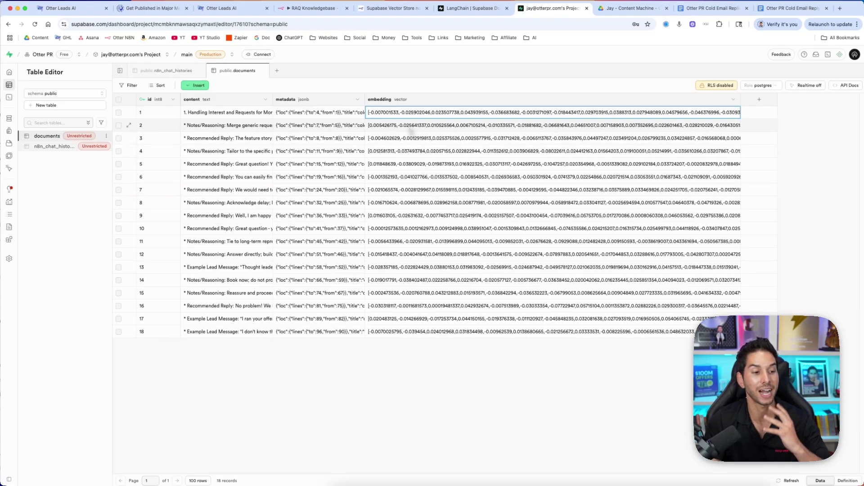
pyautogui.press('super+4')
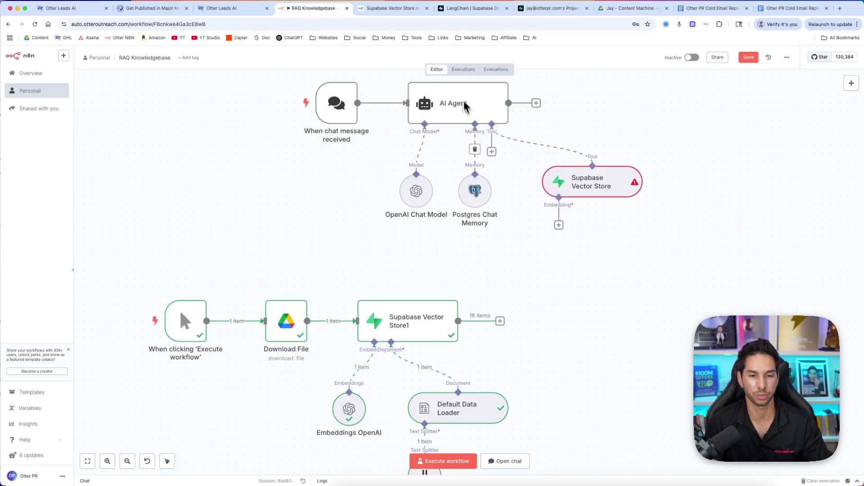
# Give the Supabase Vector Store tool the description 'Find similar topics in the knowledgebase' and the documents table
pyautogui.doubleClick(581, 182)
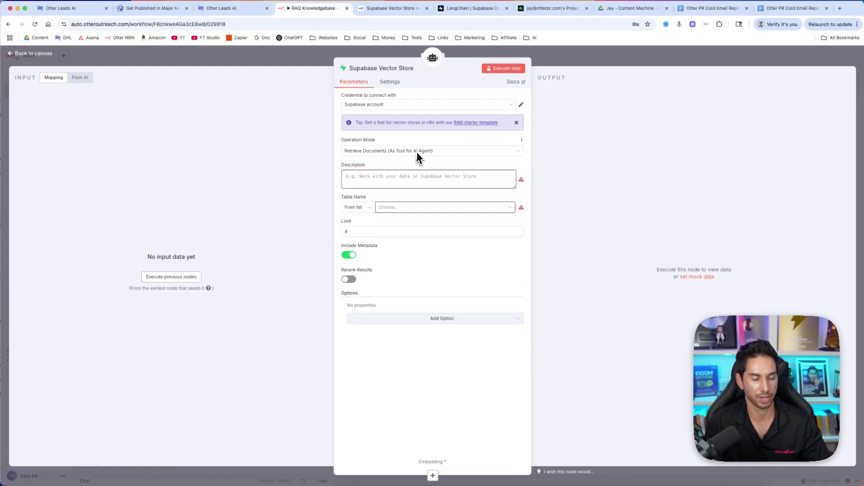
pyautogui.click(376, 176)
pyautogui.write('Find similar topics in t')
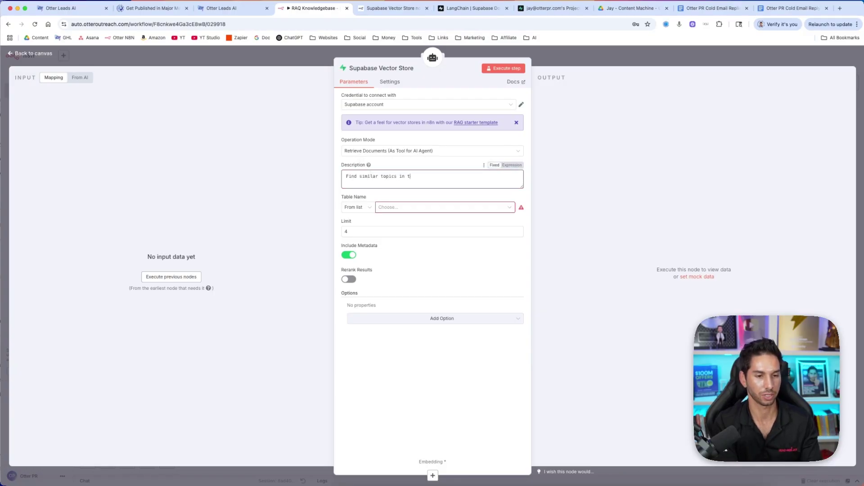
pyautogui.write('he knowledgebase')
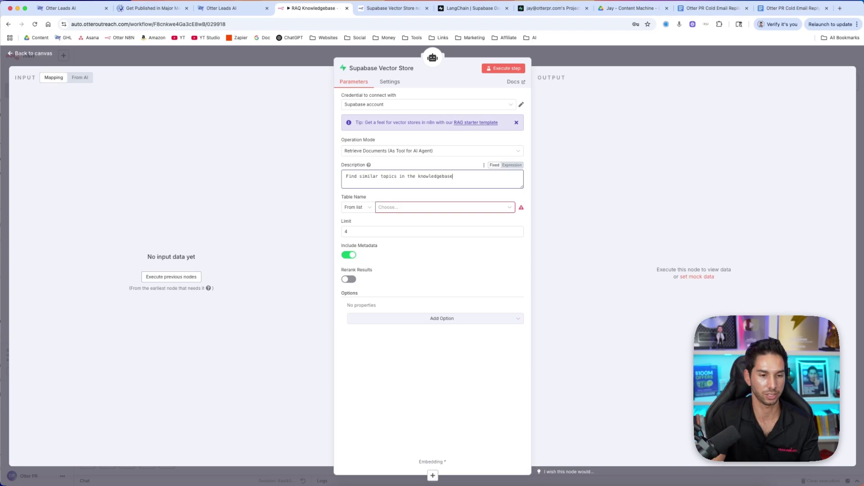
pyautogui.tripleClick(355, 198)
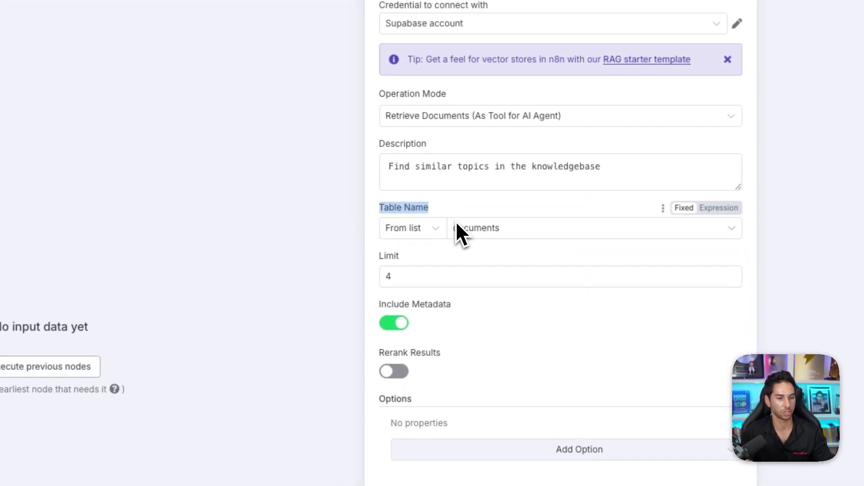
pyautogui.click(455, 253)
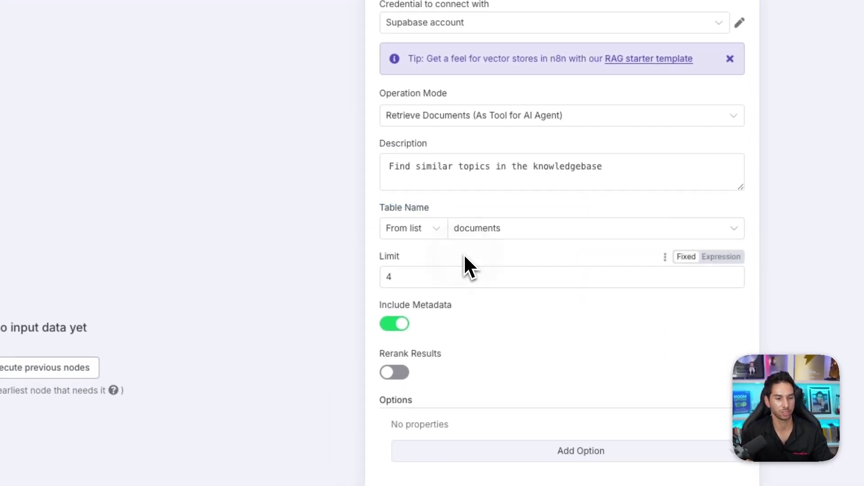
pyautogui.doubleClick(390, 260)
pyautogui.click(397, 259)
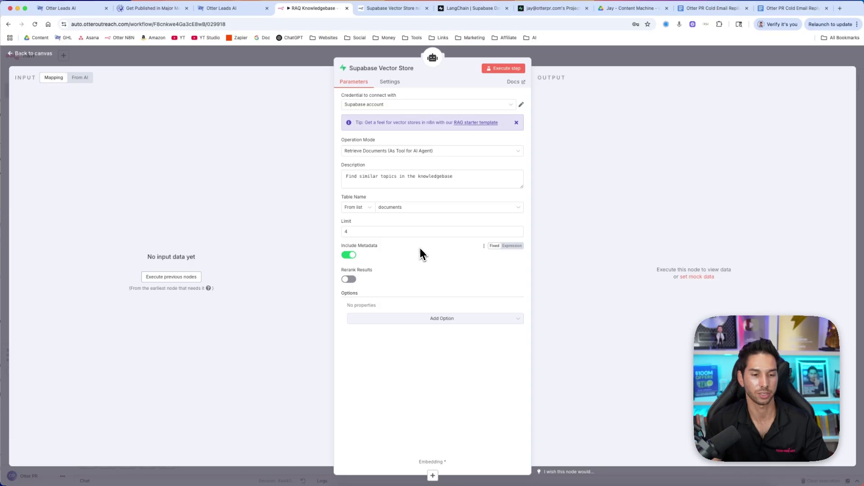
# Add a Metadata Filter option to the tool with the filter name 'title'
pyautogui.click(414, 319)
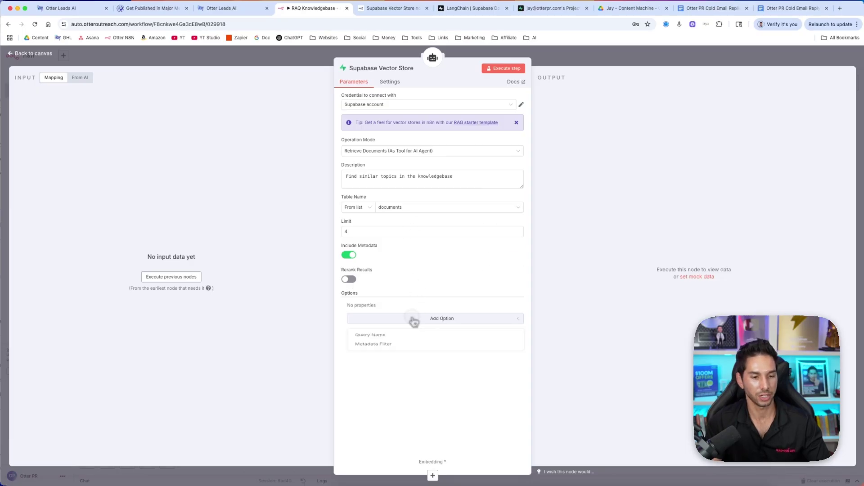
pyautogui.click(379, 345)
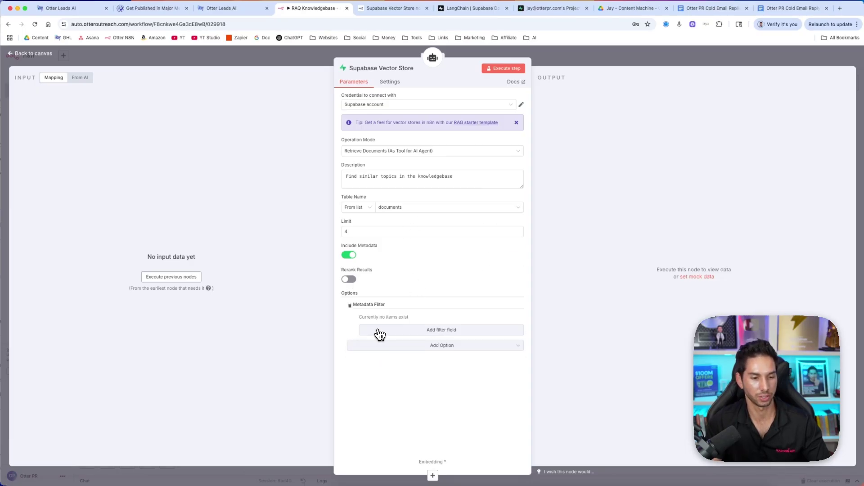
pyautogui.click(379, 331)
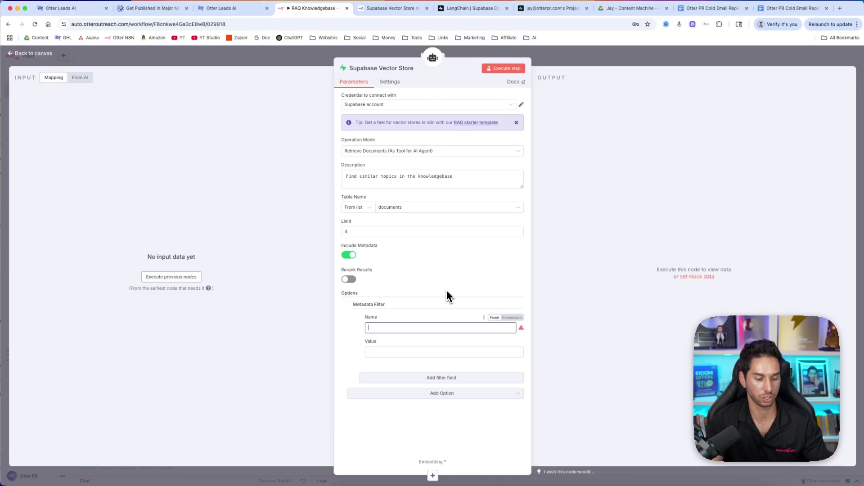
pyautogui.write('title')
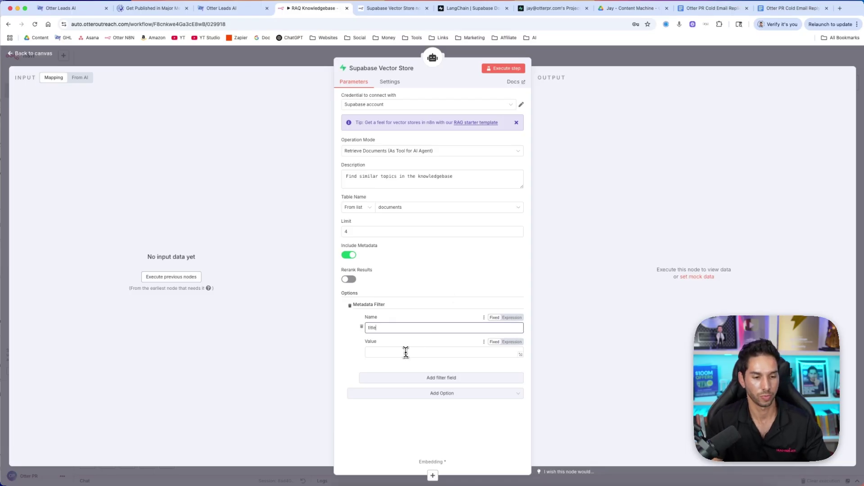
pyautogui.click(406, 352)
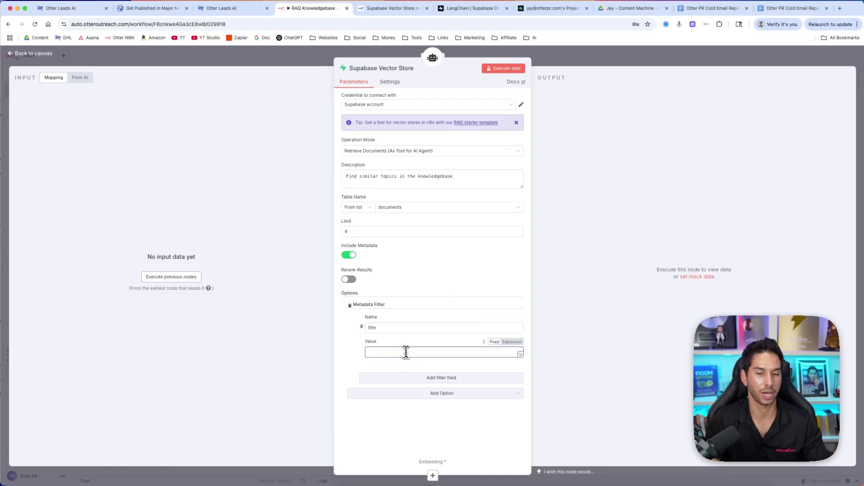
# Set the filter value to 'cold email replies', matching the title stored in Supabase's documents metadata
pyautogui.click(541, 9)
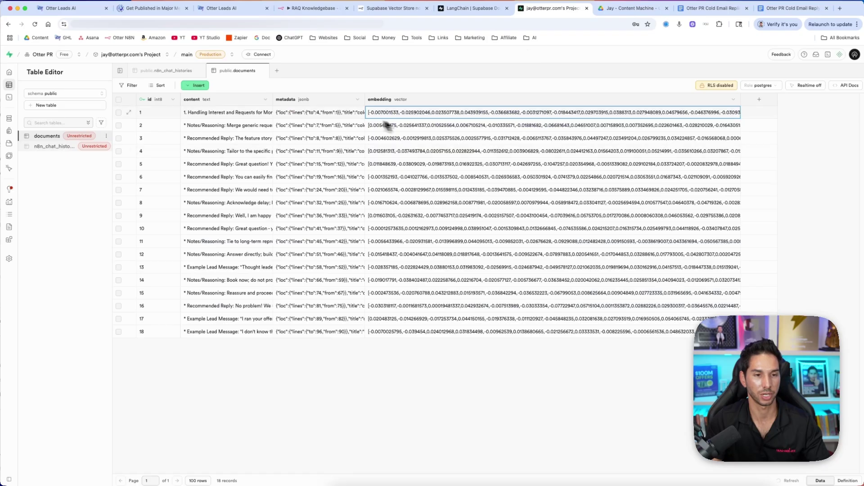
pyautogui.doubleClick(342, 111)
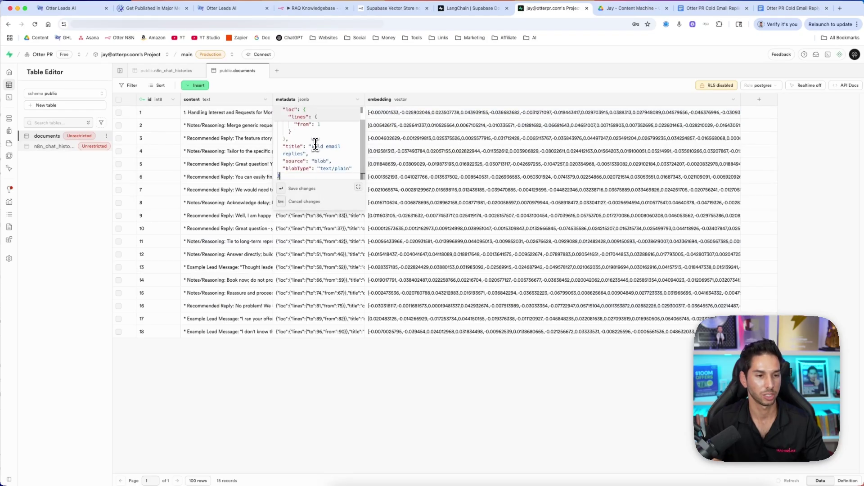
pyautogui.moveTo(311, 147)
pyautogui.mouseDown()
pyautogui.moveTo(302, 156)
pyautogui.moveTo(310, 154)
pyautogui.mouseUp()
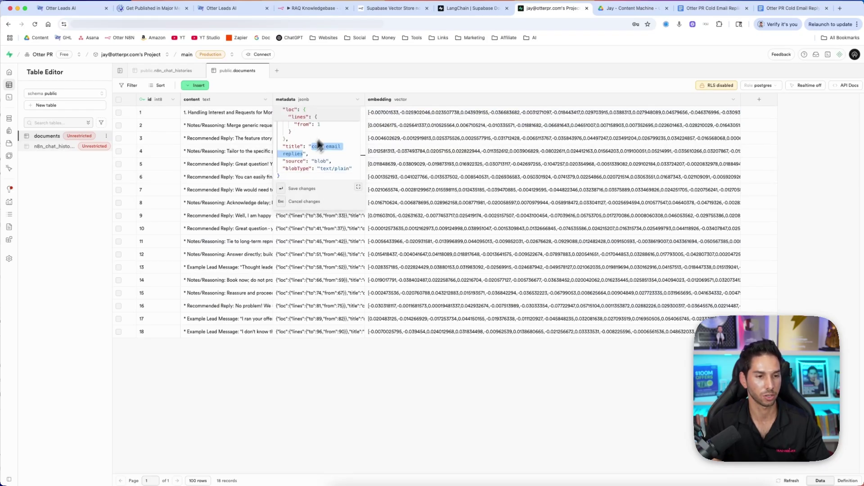
pyautogui.click(312, 8)
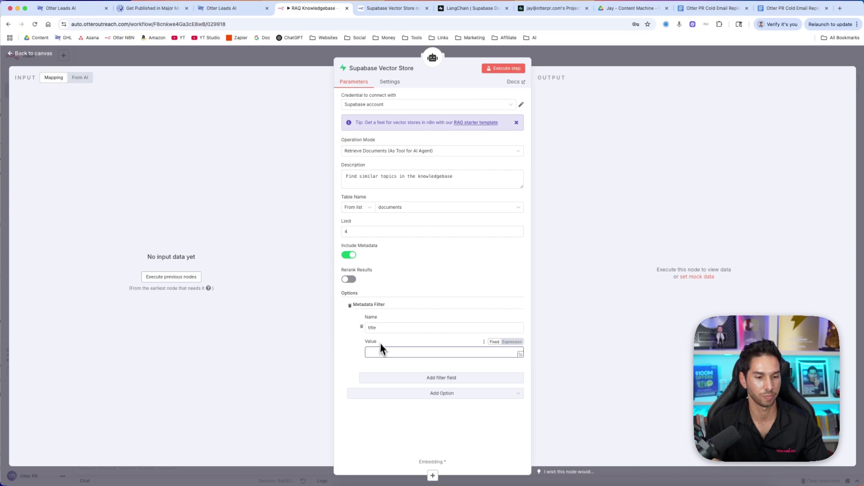
pyautogui.click(413, 352)
pyautogui.press('super+a')
pyautogui.write('c')
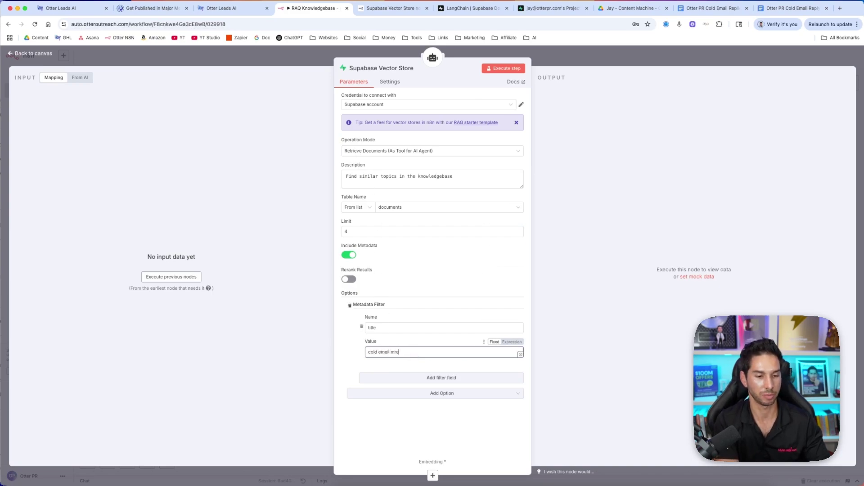
pyautogui.write('old email replie')
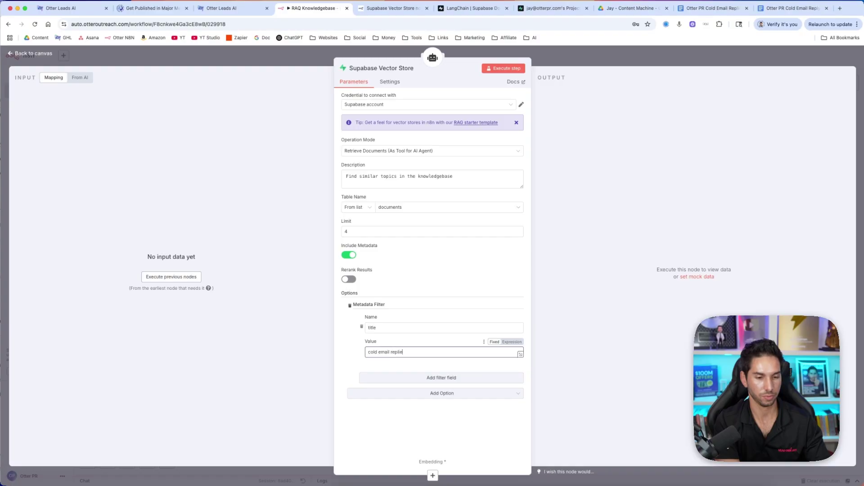
pyautogui.write('s')
pyautogui.click(433, 476)
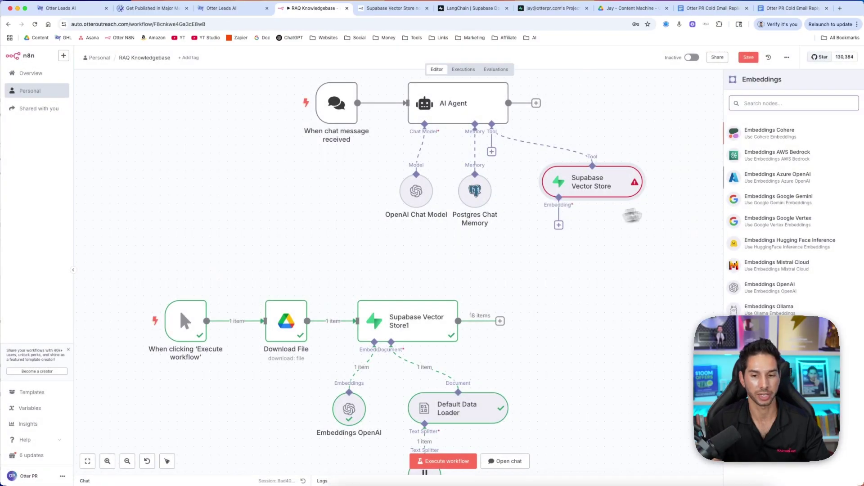
# Attach an Embeddings OpenAI model to the Supabase Vector Store tool
pyautogui.click(697, 420)
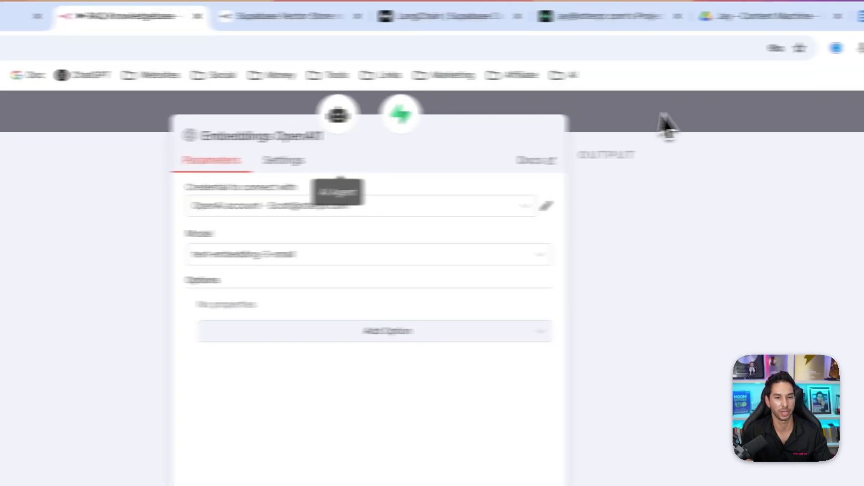
pyautogui.click(666, 126)
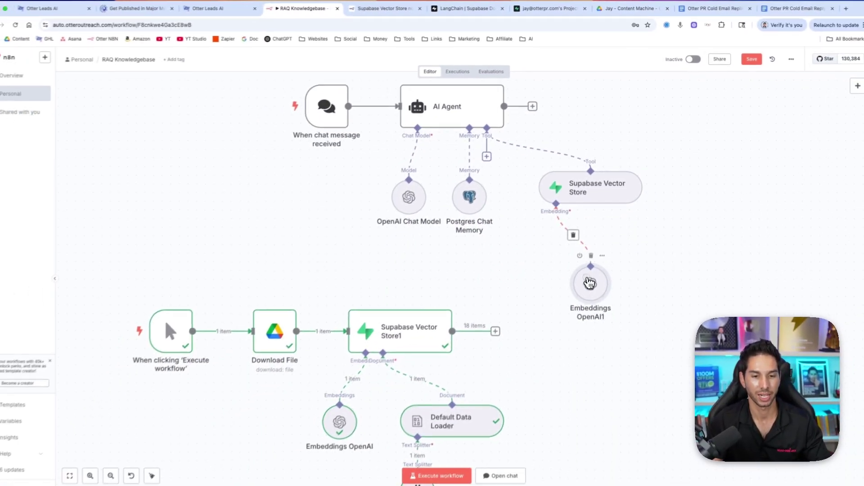
pyautogui.moveTo(589, 283); pyautogui.dragTo(555, 265)
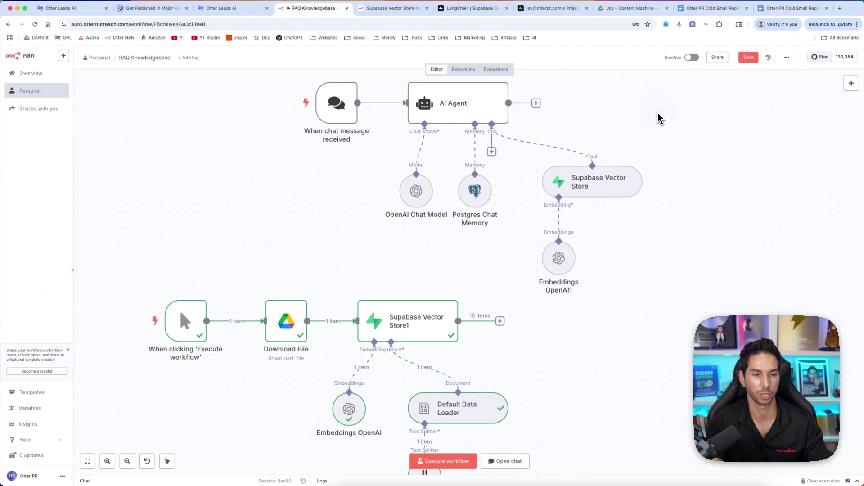
pyautogui.scroll(2, 641, 132)
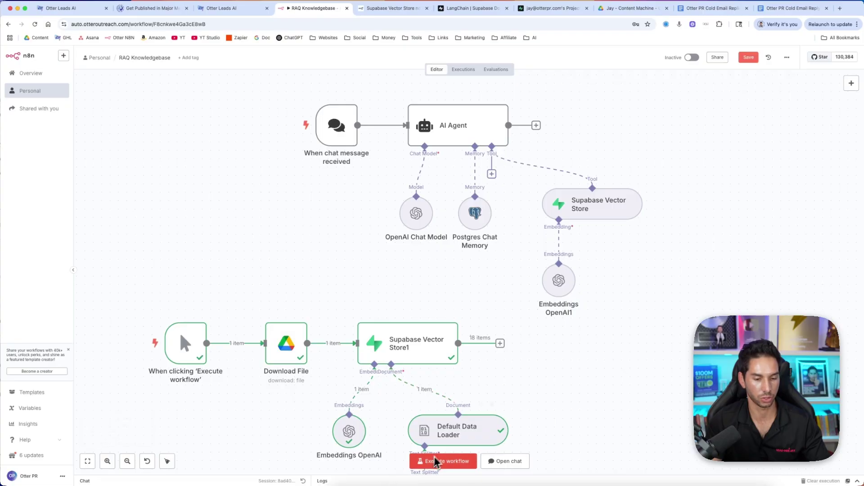
# Send the agent a test chat question asking about PR services
pyautogui.click(287, 127)
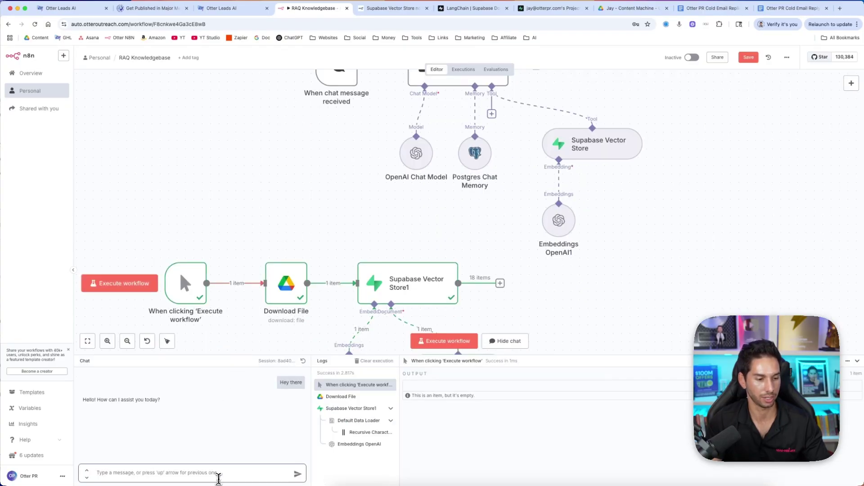
pyautogui.write('How')
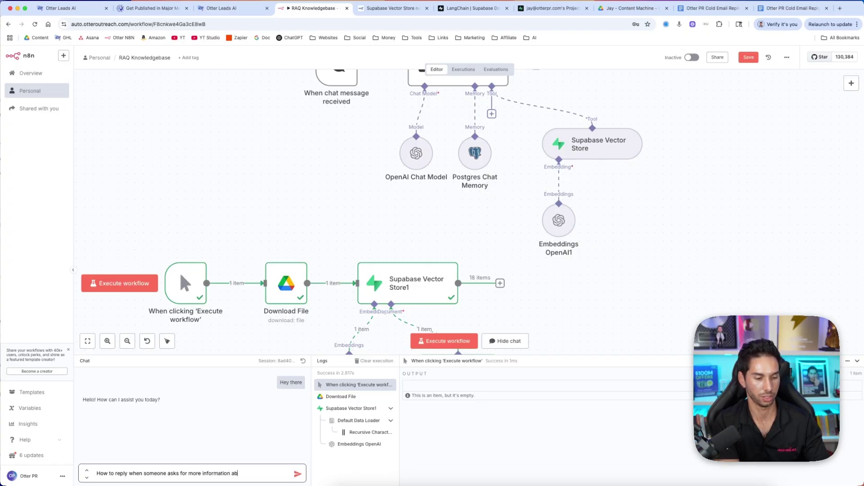
pyautogui.write('service')
pyautogui.press('Return')
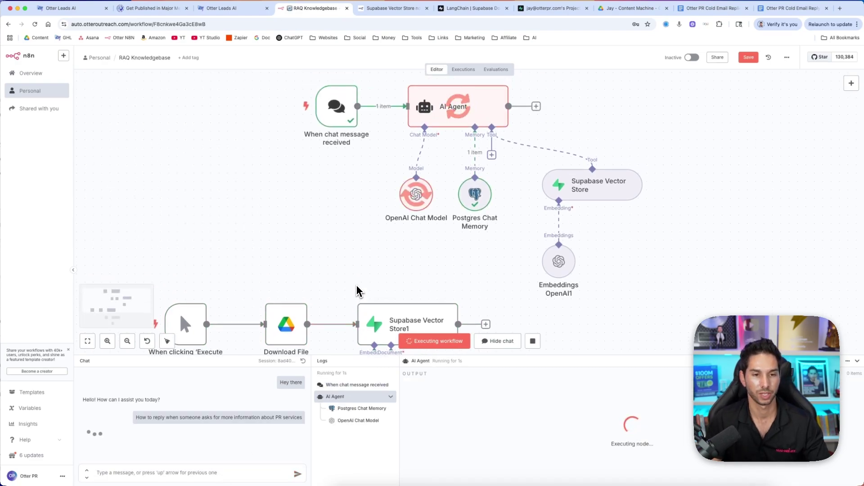
pyautogui.scroll(2, 357, 288)
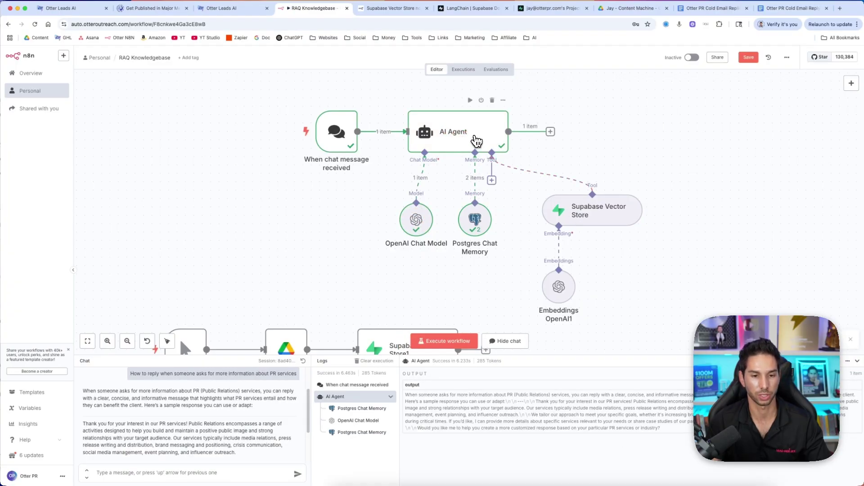
# Add a System Message option to the AI Agent reading 'You are a helpful assistant'
pyautogui.doubleClick(448, 135)
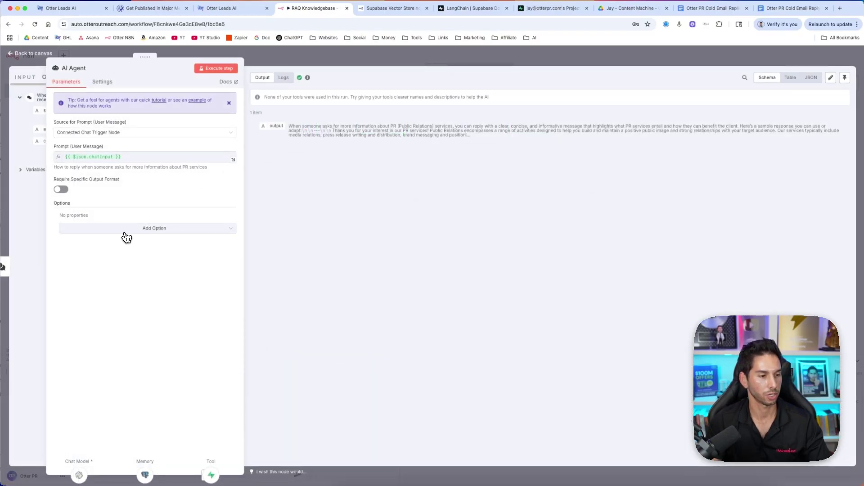
pyautogui.click(125, 232)
pyautogui.click(93, 246)
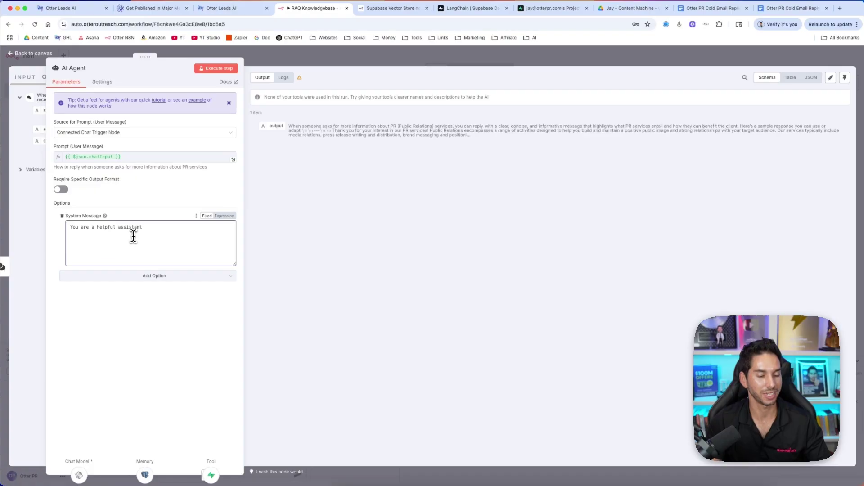